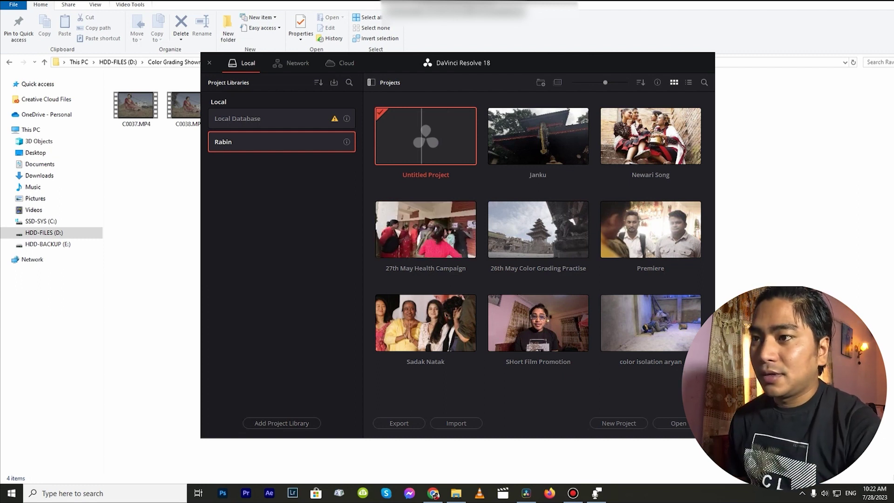
Step: Import C0040.MP4 from the Raw folder in File Explorer into the DaVinci Resolve media pool, keeping the project's own frame rate
key("alt+Tab")
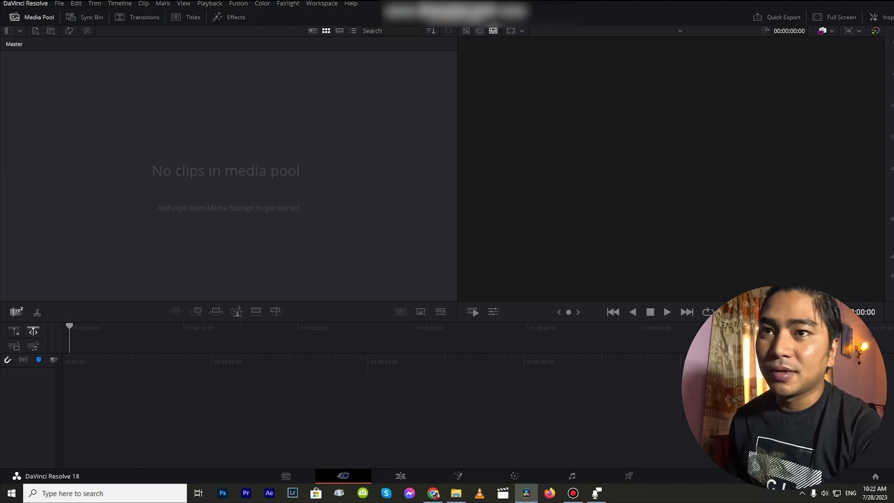
left_click(286, 476)
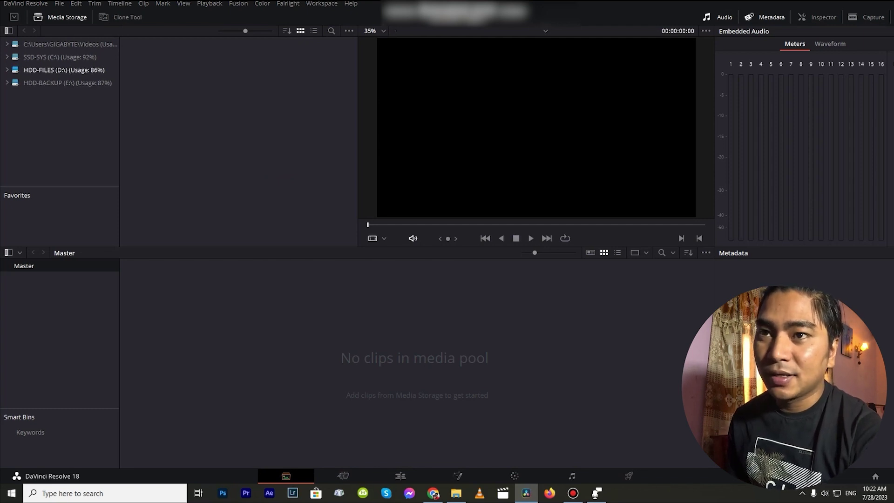
left_click(7, 70)
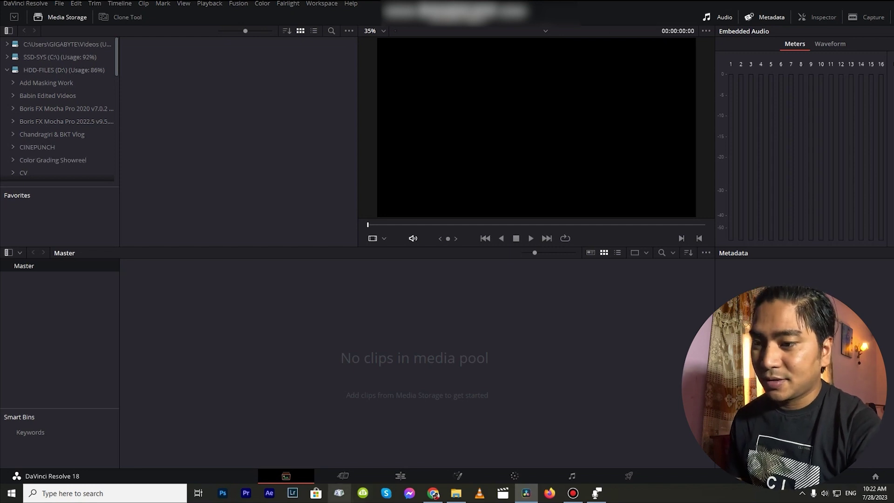
left_click(343, 476)
left_click(457, 494)
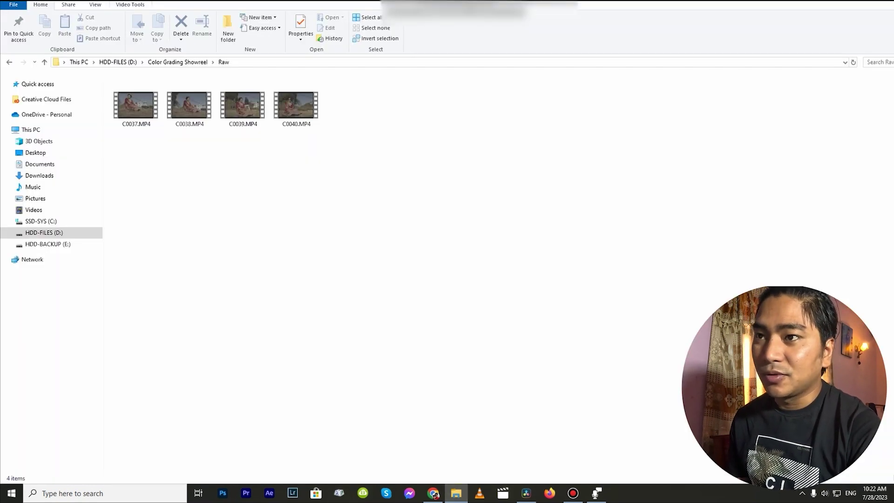
left_click_drag(296, 105, 188, 190)
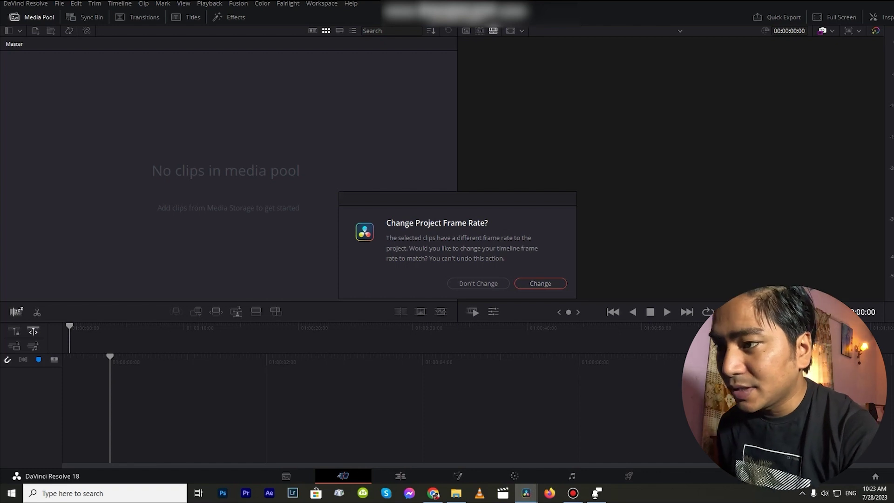
left_click(478, 283)
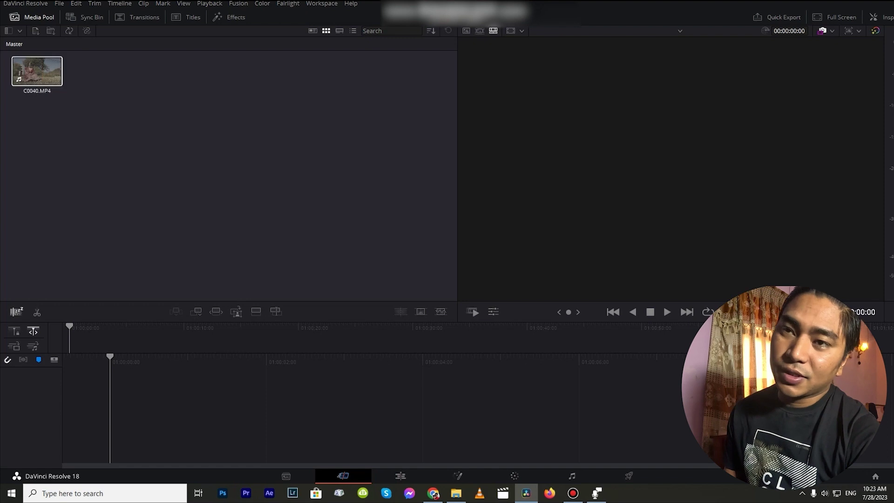
Step: Place C0040.MP4 on a new timeline and open the Color page for grading
left_click_drag(28, 65, 349, 396)
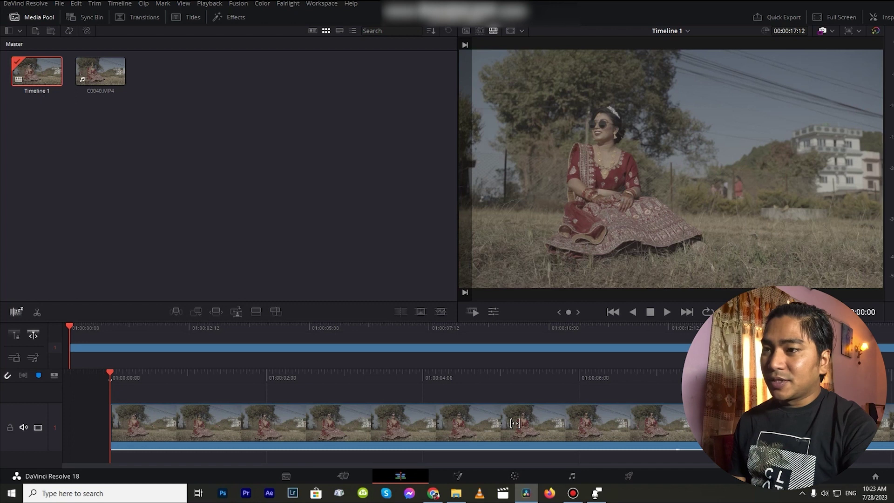
left_click(400, 475)
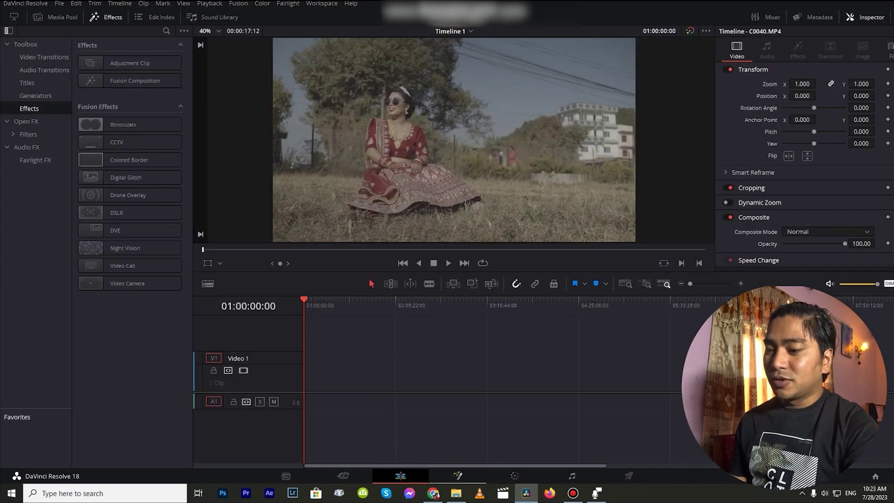
left_click(458, 475)
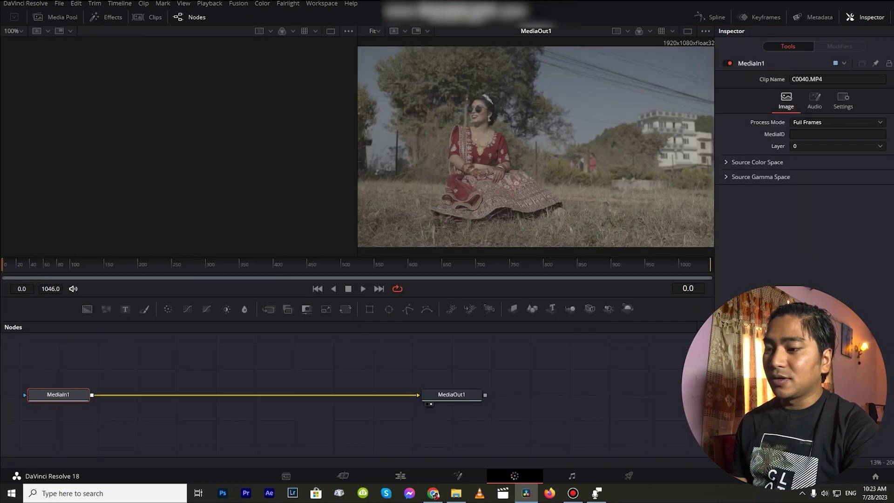
left_click(514, 475)
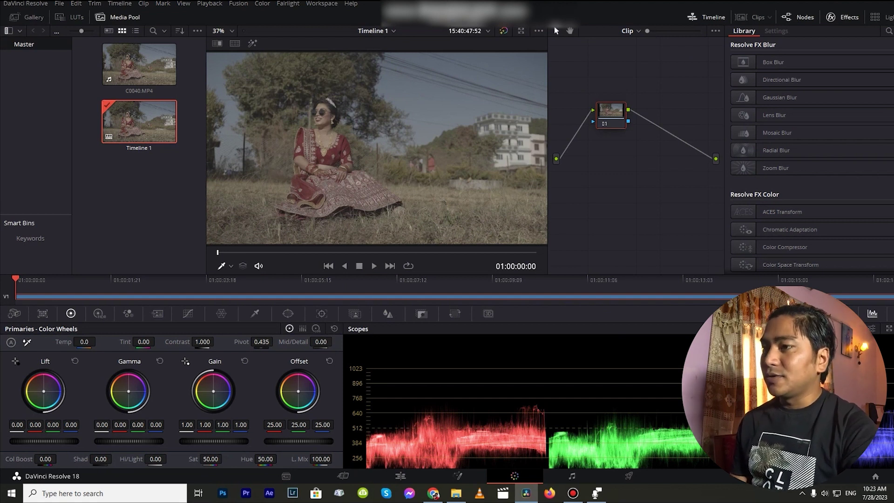
Step: Hide the effects library and widen the node editor to give node 01 more room
left_click(842, 18)
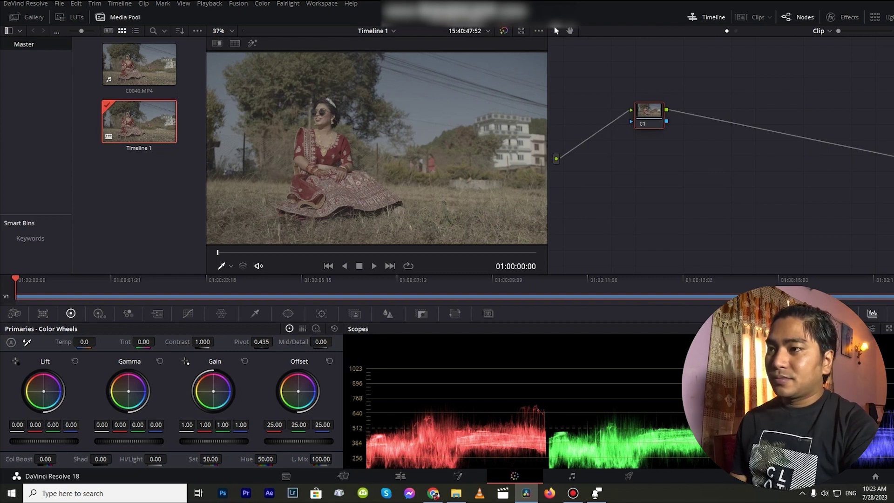
left_click_drag(548, 153, 512, 154)
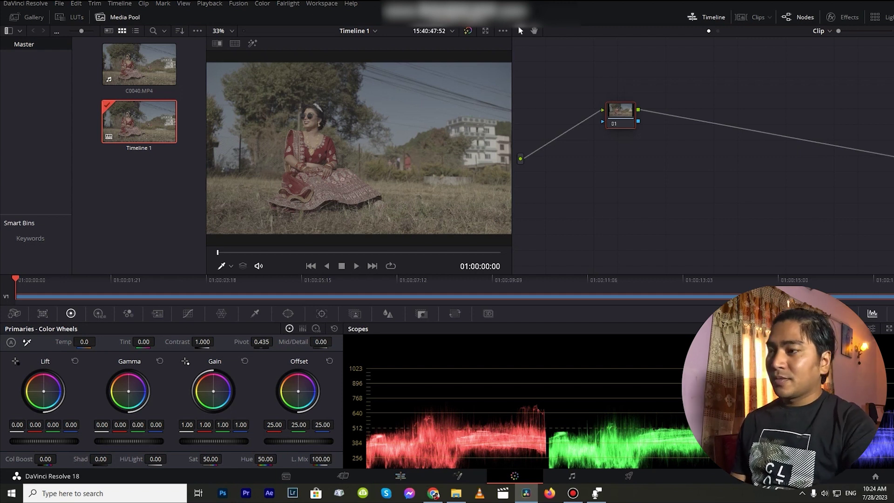
mouse_move(621, 115)
left_mouse_down()
mouse_move(625, 142)
mouse_move(625, 114)
left_mouse_up()
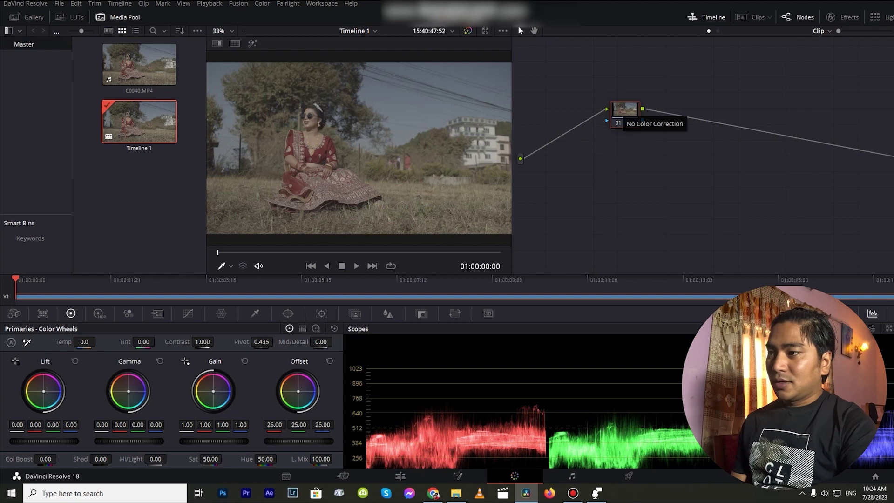
Step: Add two serial nodes, 02 and 03, following node 01 in the clip's node graph
right_click(623, 112)
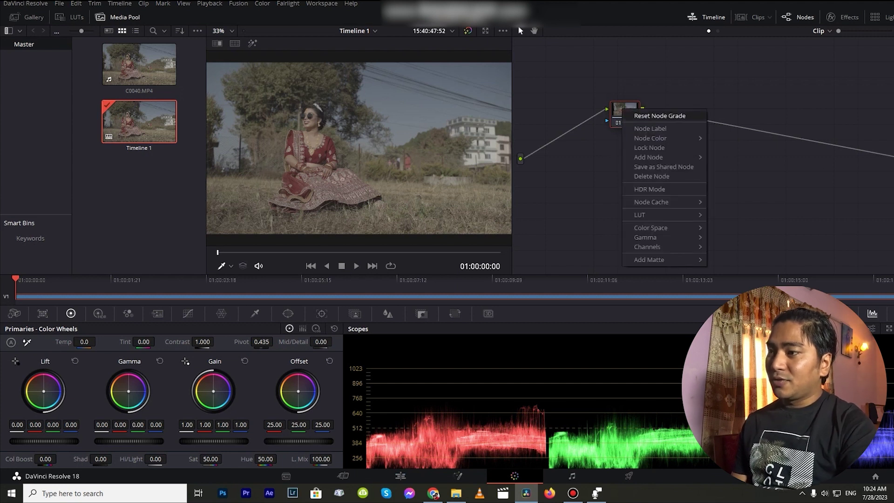
mouse_move(649, 157)
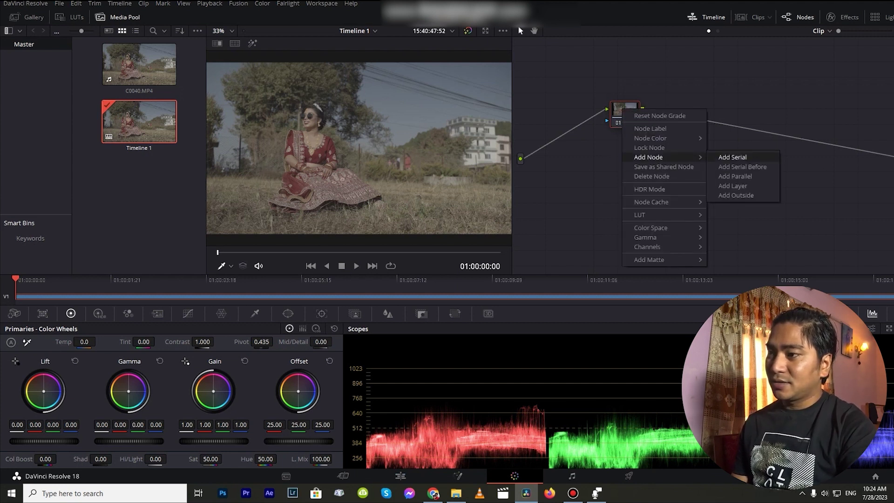
left_click(733, 157)
left_click_drag(625, 112, 563, 103)
right_click(675, 112)
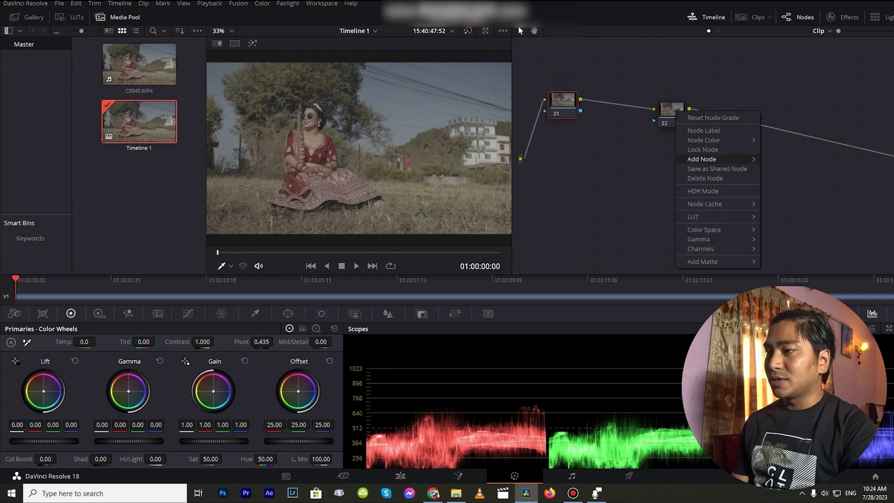
mouse_move(708, 159)
left_click(787, 159)
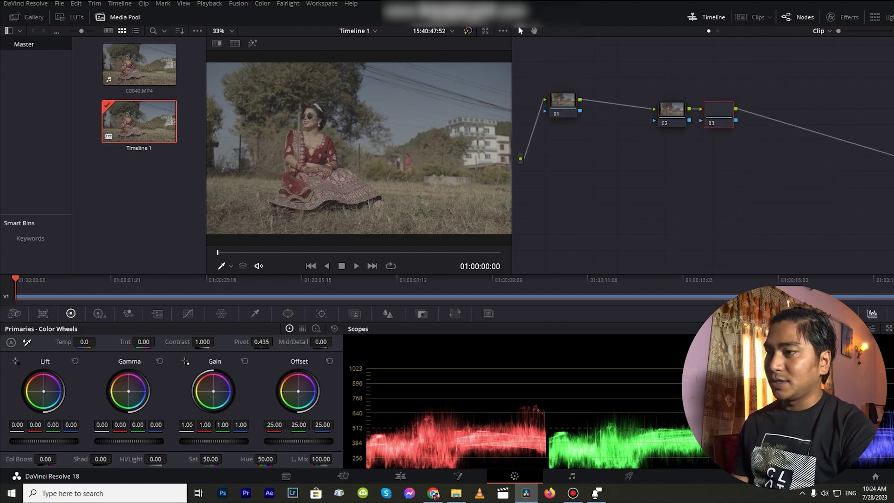
Step: Rearrange nodes 01, 02 and 03 so that node 02 sits well above the other two
left_click_drag(672, 109, 636, 77)
left_click_drag(563, 101, 549, 136)
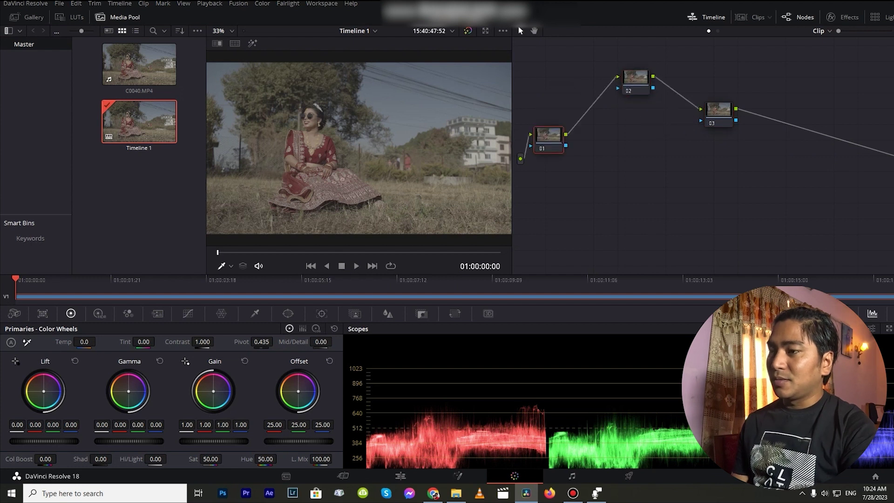
left_click_drag(636, 77, 624, 67)
left_click_drag(549, 136, 572, 154)
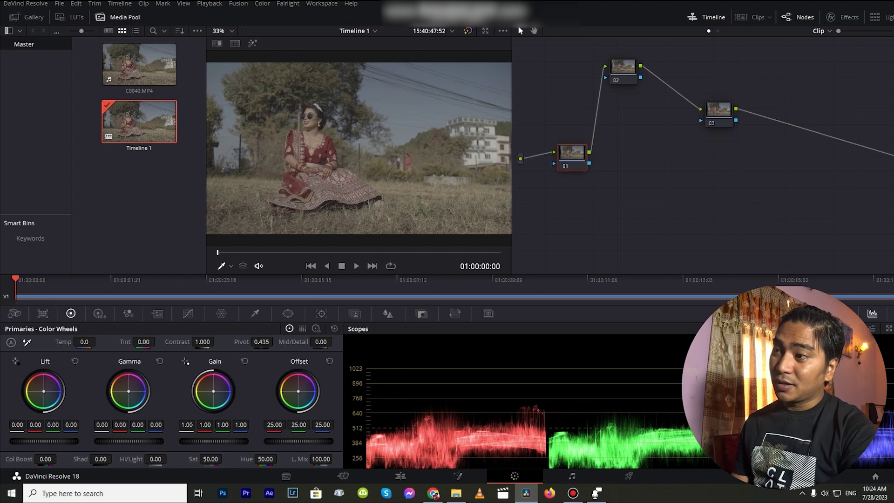
left_click_drag(623, 67, 619, 62)
left_click_drag(572, 154, 551, 135)
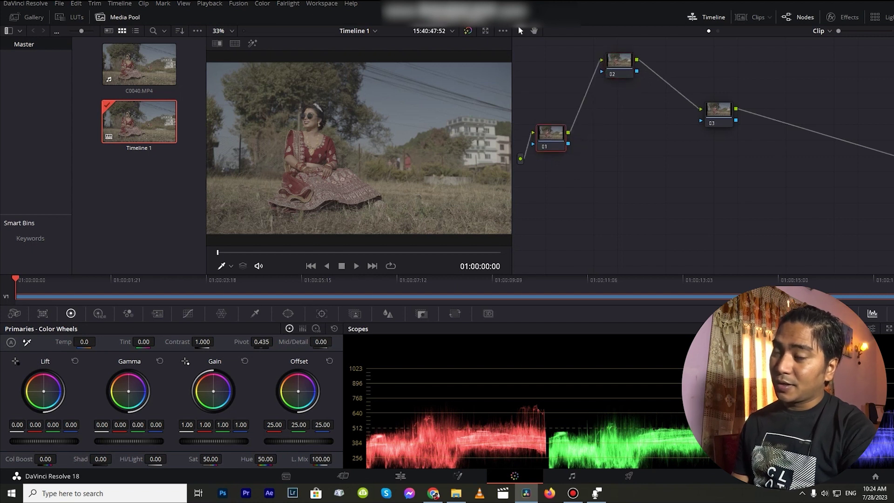
left_click_drag(620, 61, 600, 45)
left_click_drag(719, 111, 685, 94)
Step: Add a fourth serial node after node 03 and clean up the node graph into a straight row
right_click(690, 99)
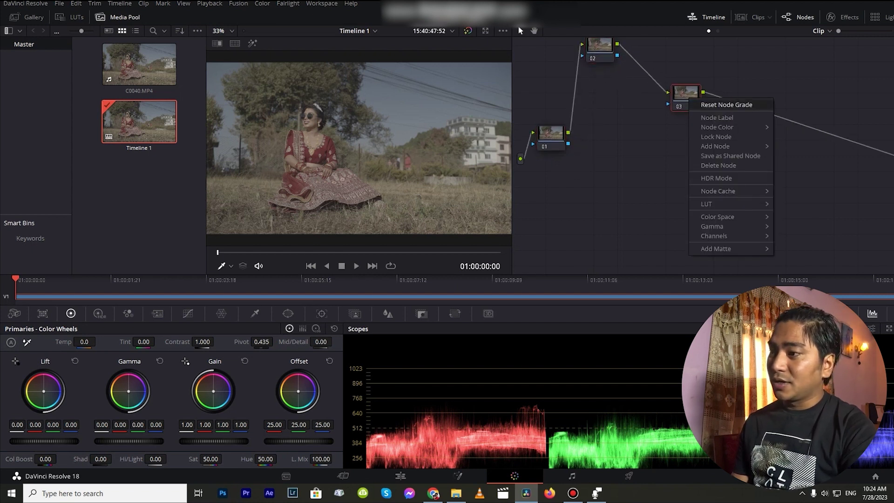
mouse_move(715, 146)
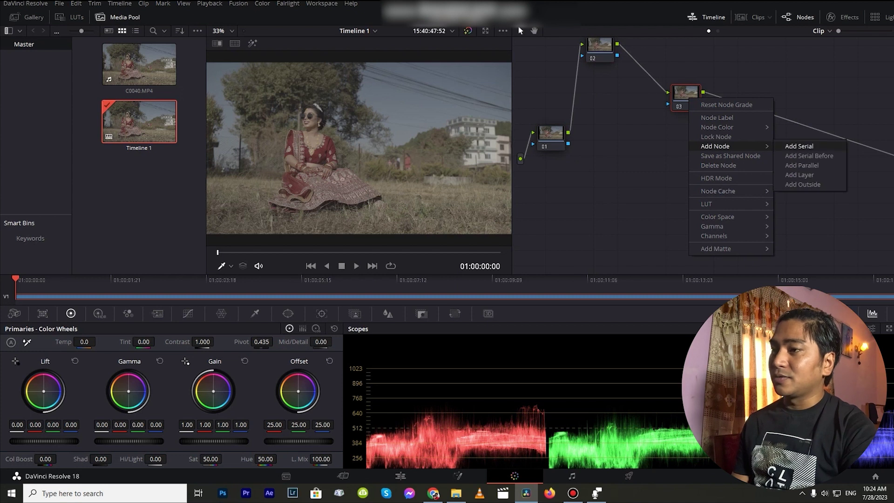
left_click(798, 145)
left_click_drag(600, 45, 624, 176)
left_click_drag(685, 94, 659, 92)
left_click_drag(623, 176, 600, 120)
right_click(688, 151)
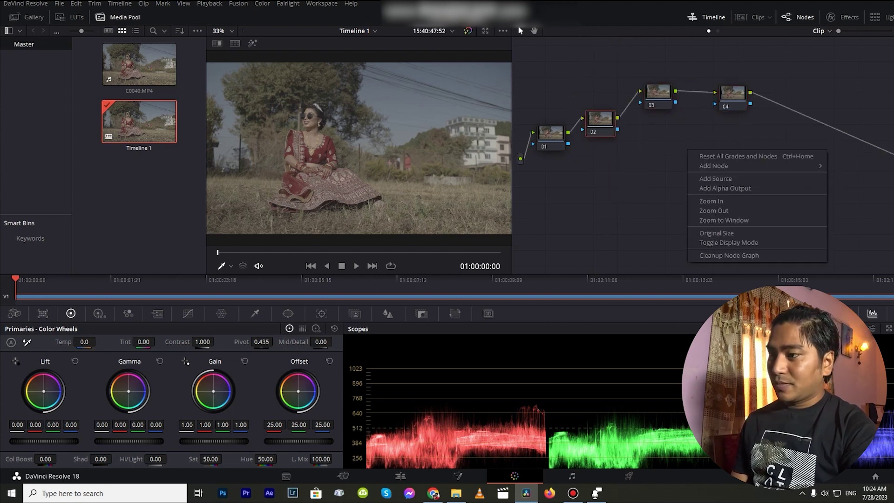
left_click(729, 255)
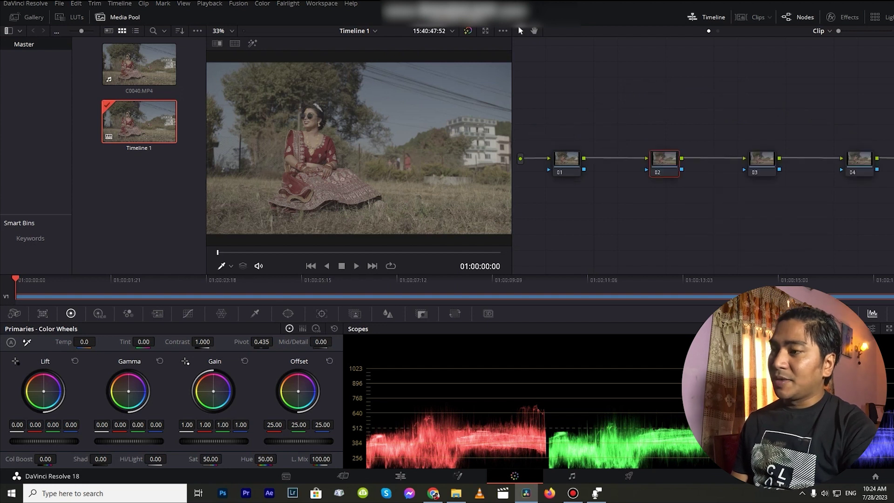
Step: Delete all four nodes from the graph and bring back node 01 by undoing
left_click_drag(647, 128, 879, 210)
key("Delete")
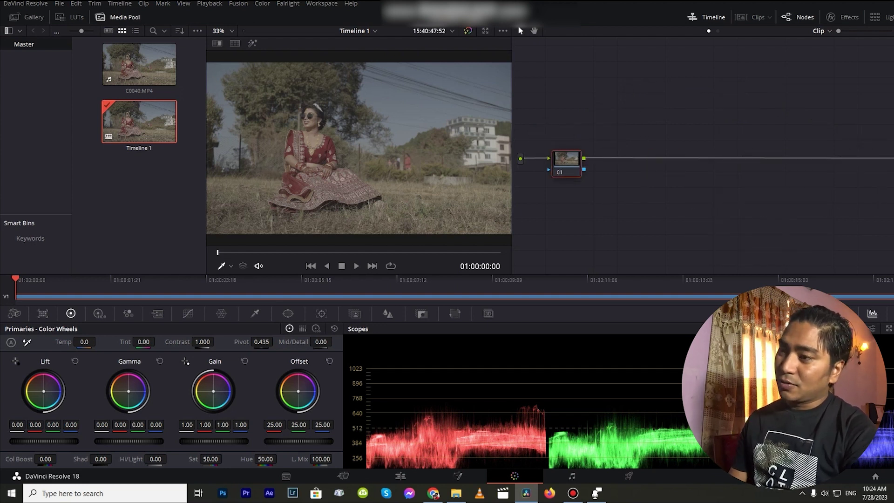
key("Delete")
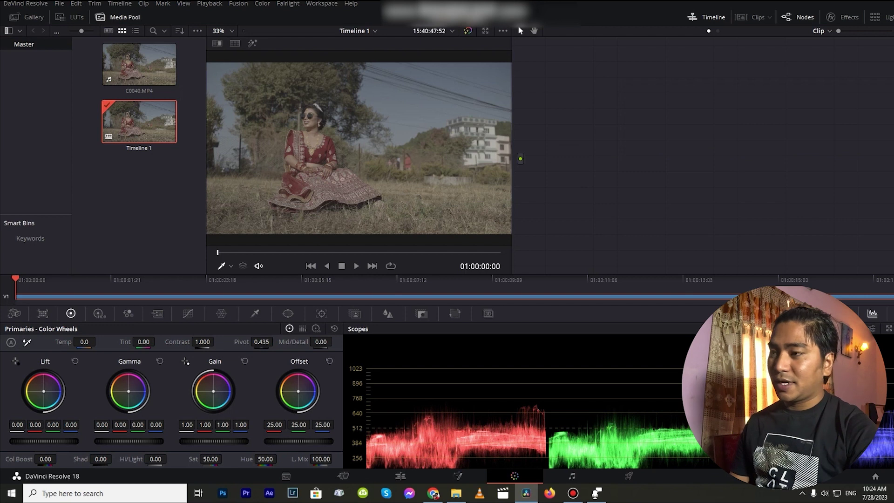
key("ctrl+z")
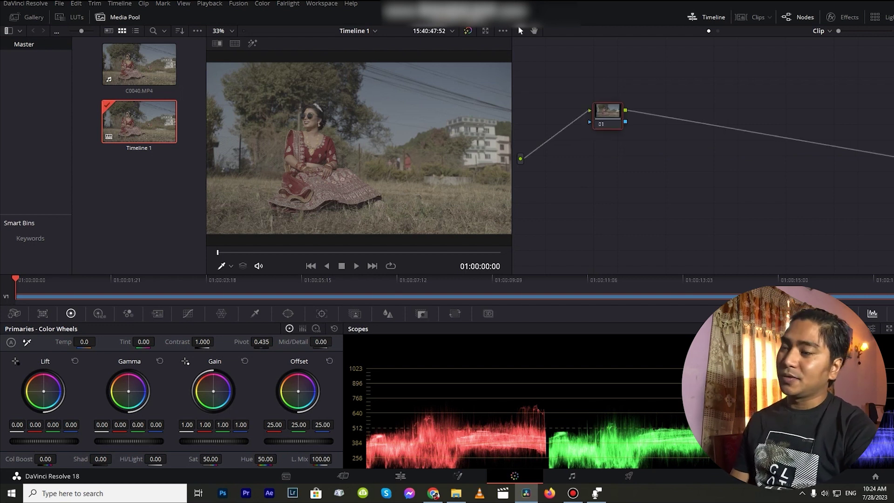
left_click_drag(607, 115, 593, 112)
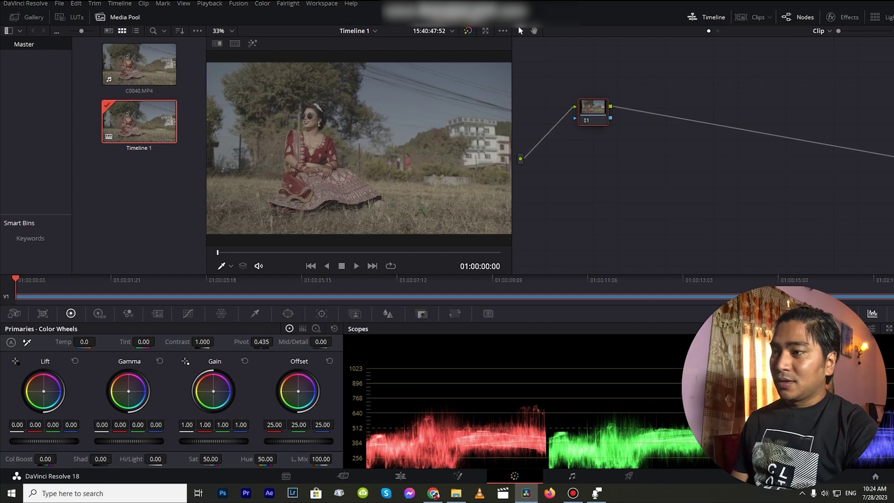
right_click(599, 107)
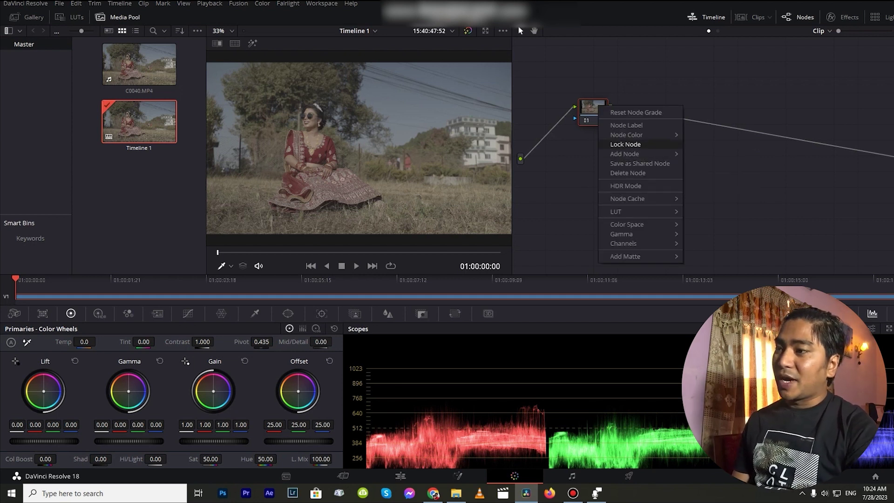
mouse_move(625, 154)
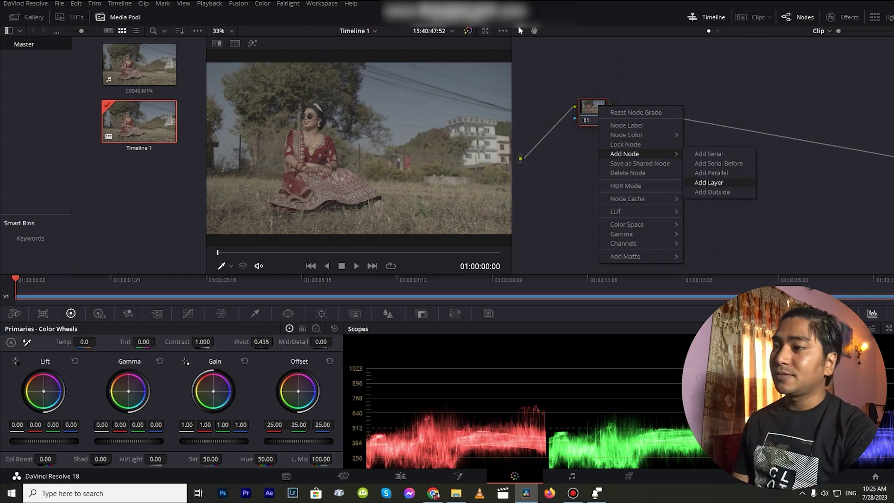
left_click(787, 184)
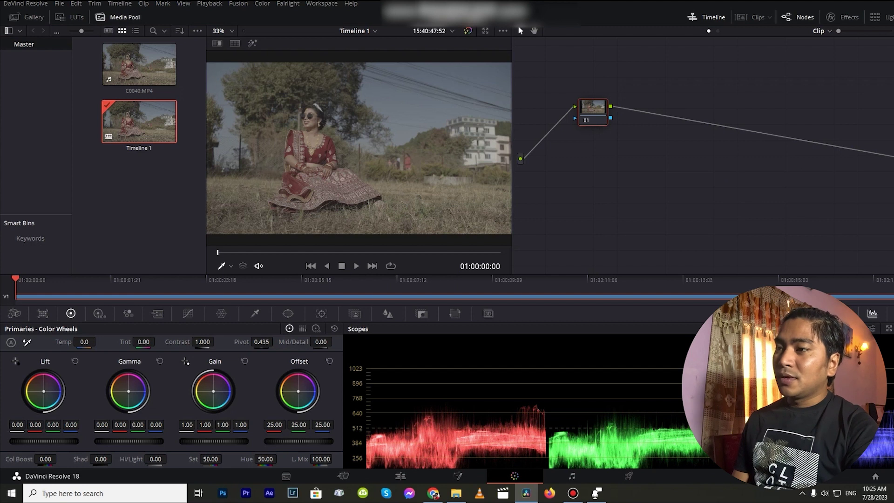
Step: Append serial nodes 02 and 03 to node 01
left_click_drag(593, 113, 592, 112)
key("alt+s")
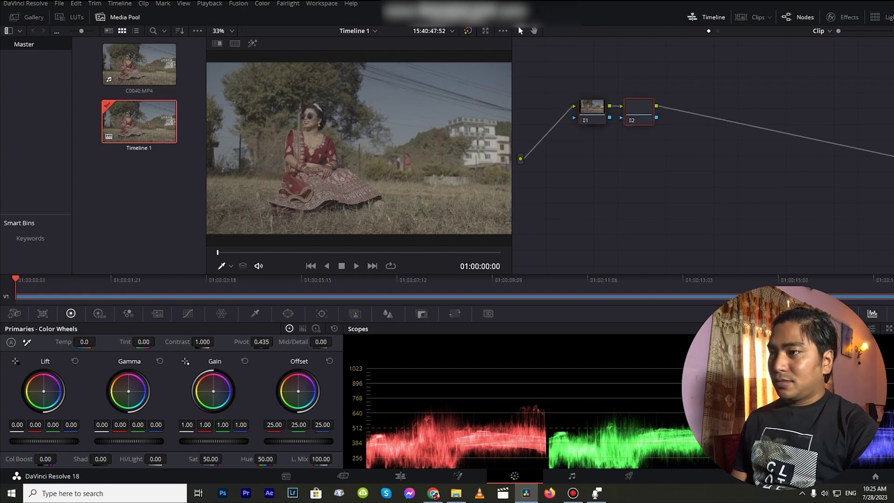
key("alt+s")
Step: Spread out the three nodes, with node 02 raised above node 01 and node 03 lower and farther along the chain
left_click_drag(686, 106, 755, 98)
left_click_drag(592, 106, 577, 102)
left_click(639, 106)
left_click_drag(639, 106, 627, 87)
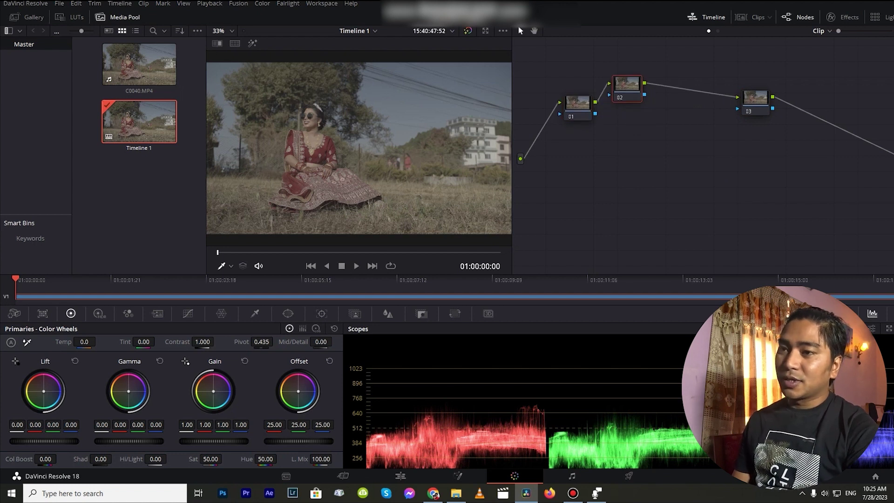
left_click_drag(755, 97, 763, 78)
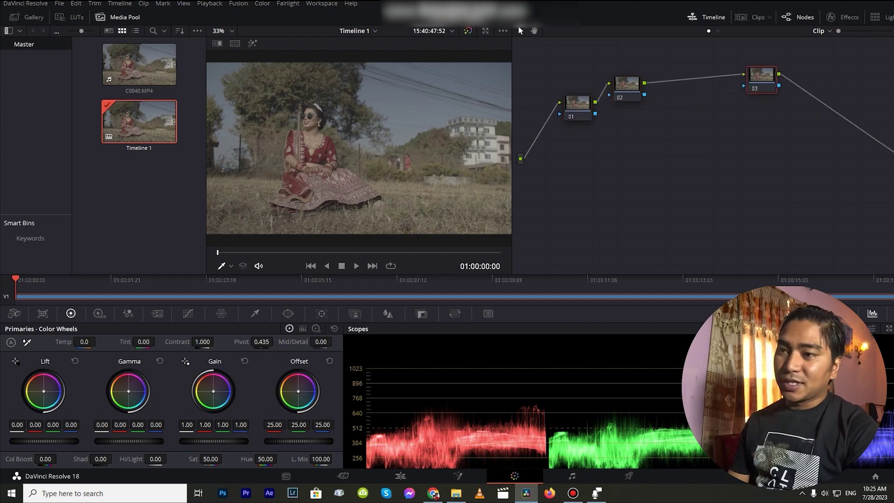
left_click_drag(762, 78, 719, 149)
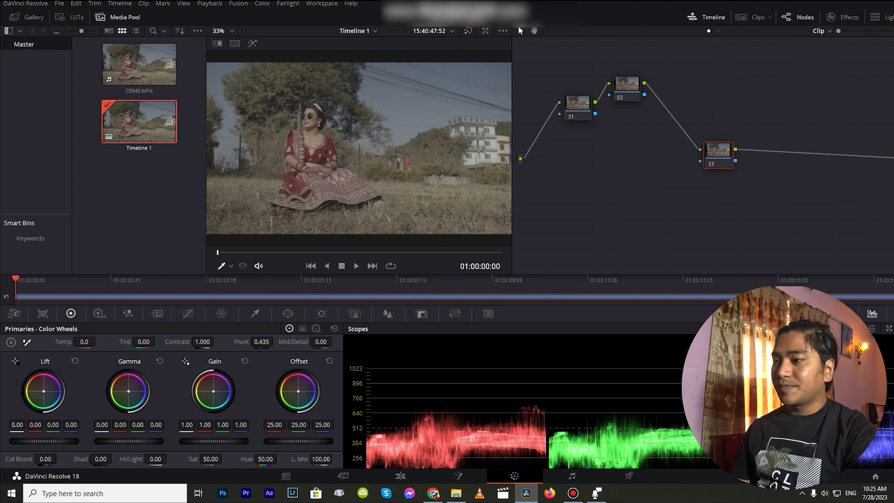
Step: Move node 03 up, closer to the level of nodes 01 and 02
left_click_drag(719, 153, 715, 131)
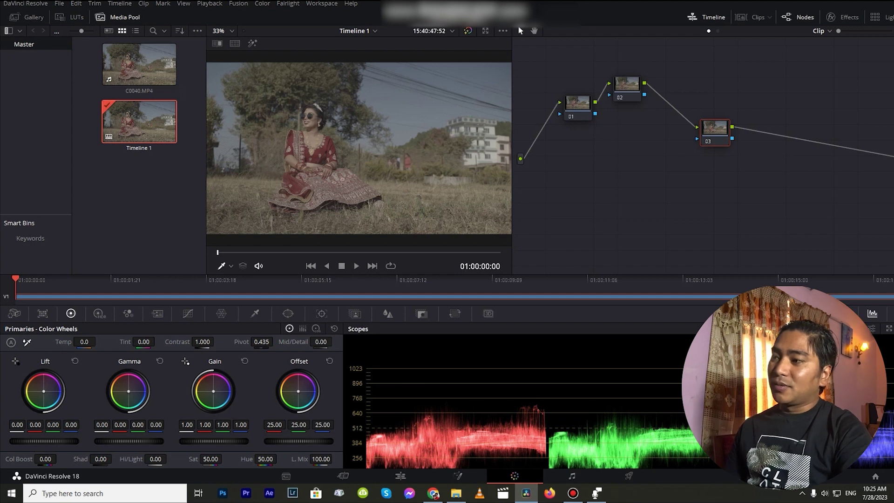
right_click(709, 124)
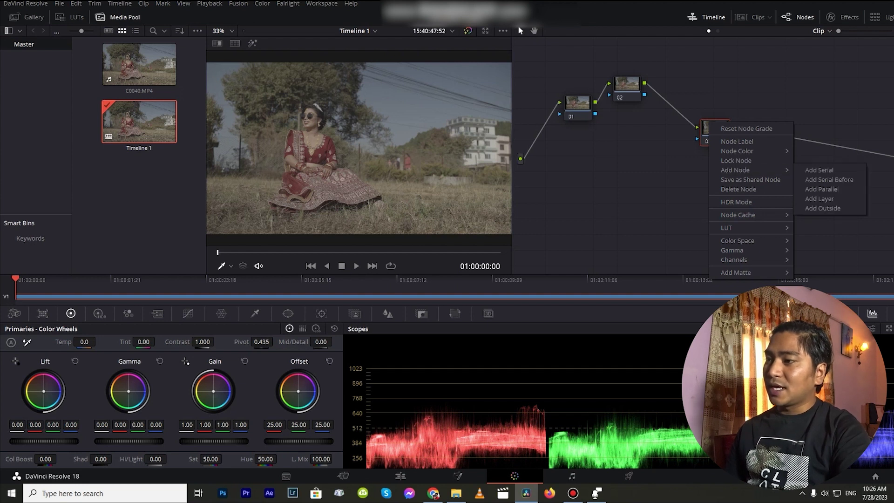
key("Escape")
Step: Search the effects library for "color" and apply the Color Space Transform effect to node 03
left_click(843, 16)
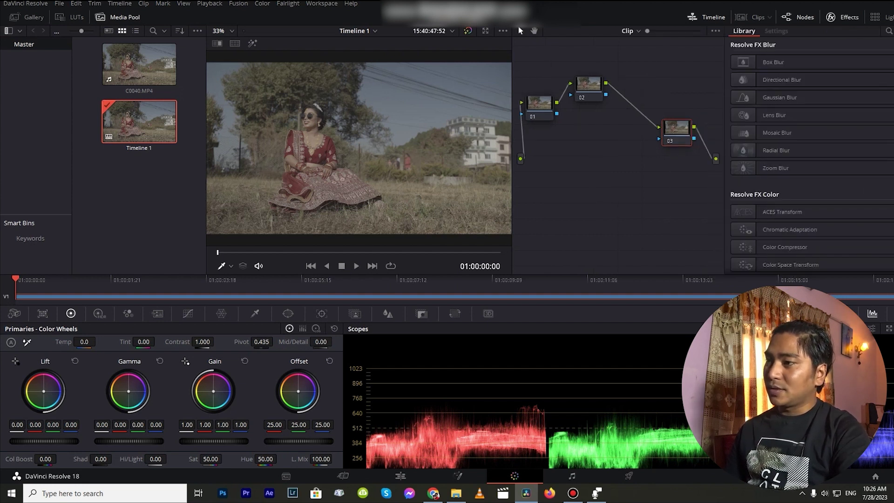
scroll(792, 204, "down", 5)
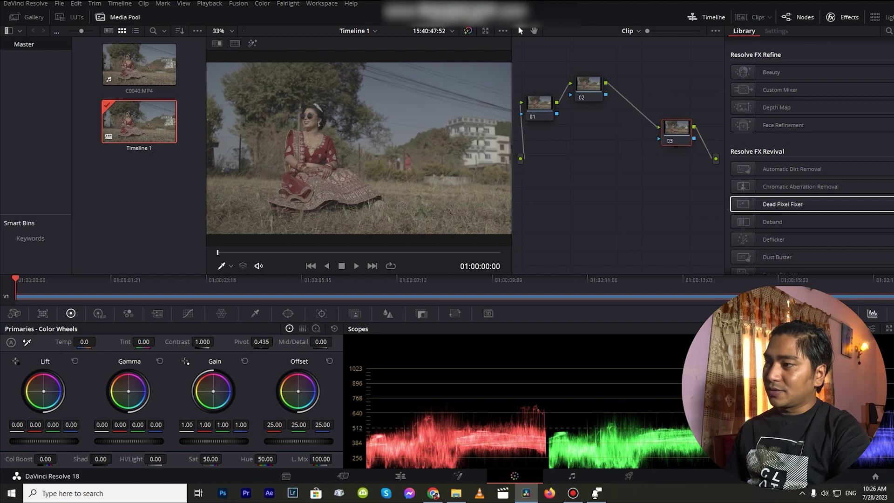
scroll(792, 204, "up", 5)
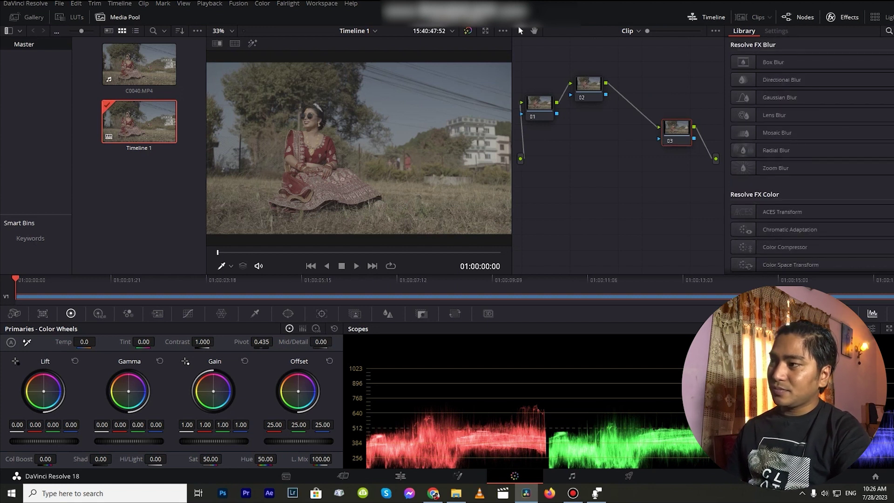
left_click(889, 31)
type("cst")
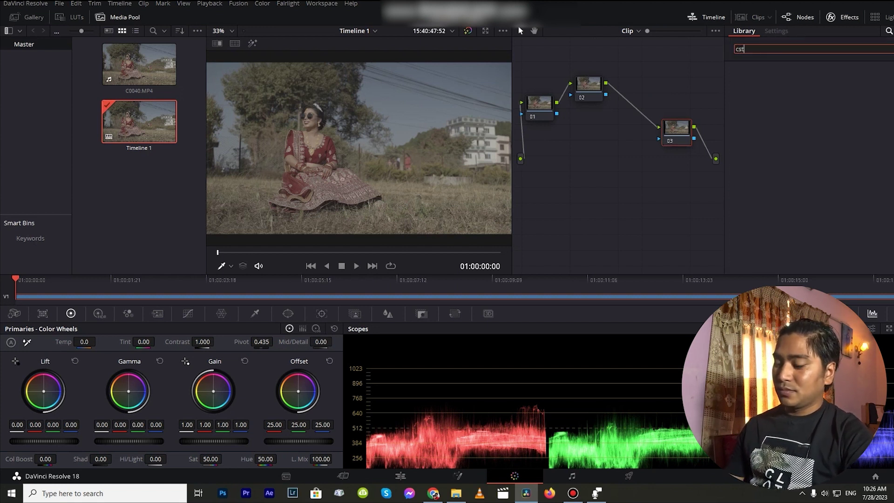
key("BackSpace")
key("BackSpace")
key("BackSpace")
type("color")
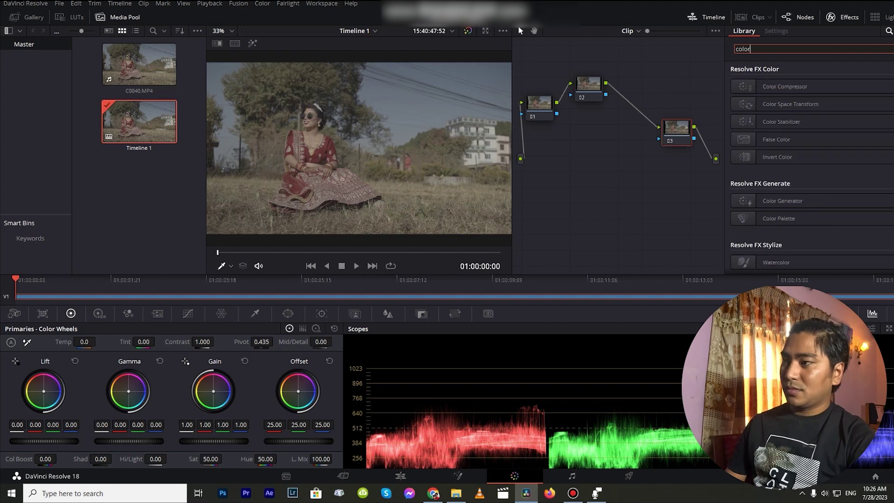
left_click_drag(783, 104, 684, 132)
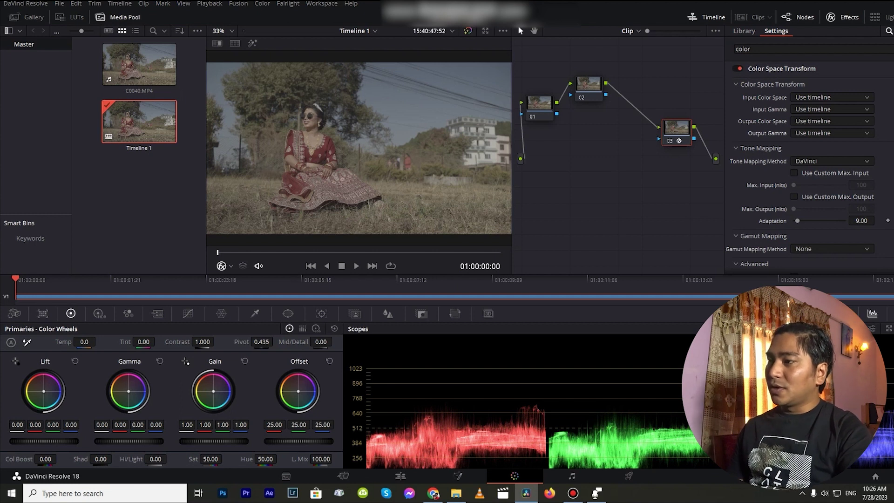
Step: Set the Color Space Transform's input color space to Sony S-Gamut and its input gamma to Sony S-Log3
left_click(832, 97)
scroll(833, 141, "down", 10)
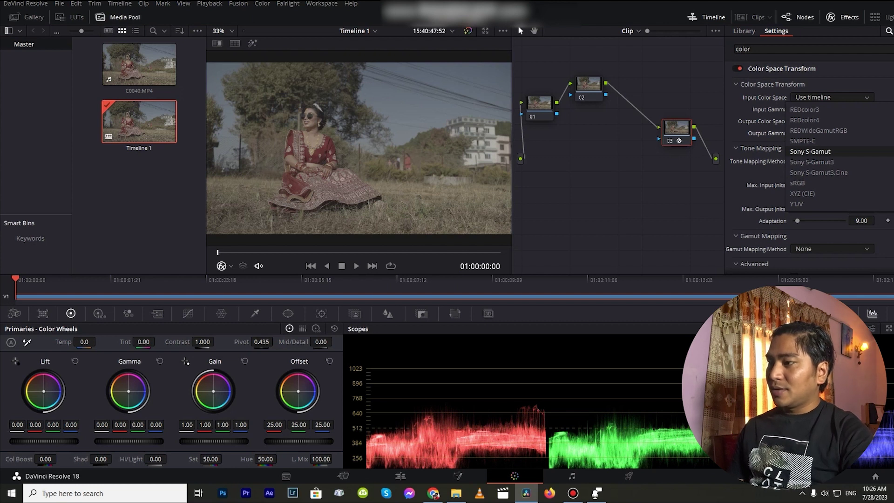
left_click(810, 151)
left_click(833, 110)
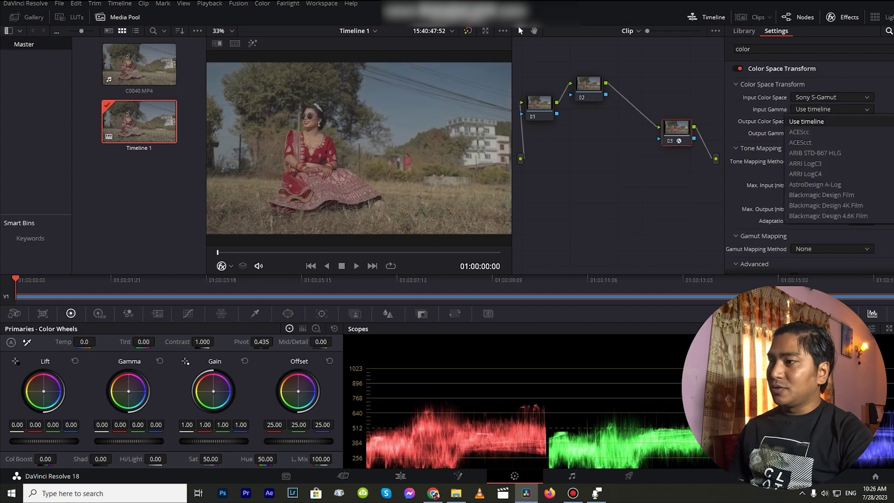
scroll(834, 168, "down", 5)
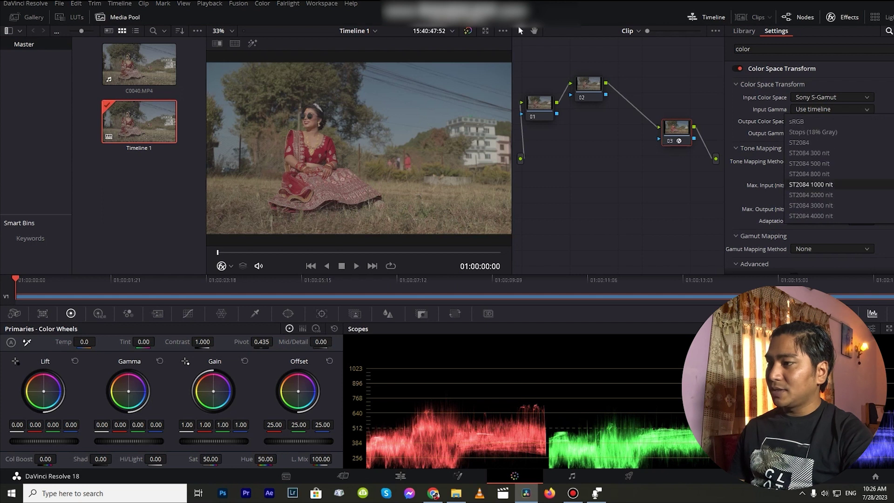
scroll(834, 167, "down", 3)
scroll(834, 168, "down", 3)
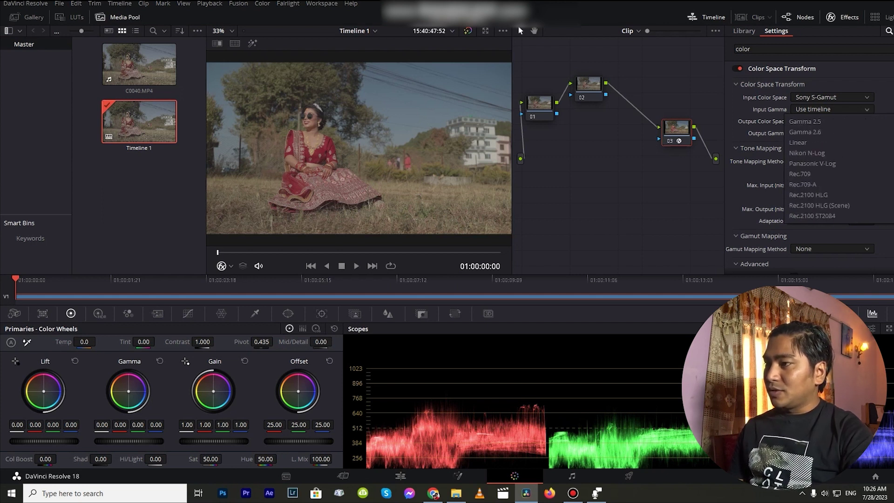
scroll(820, 216, "down", 3)
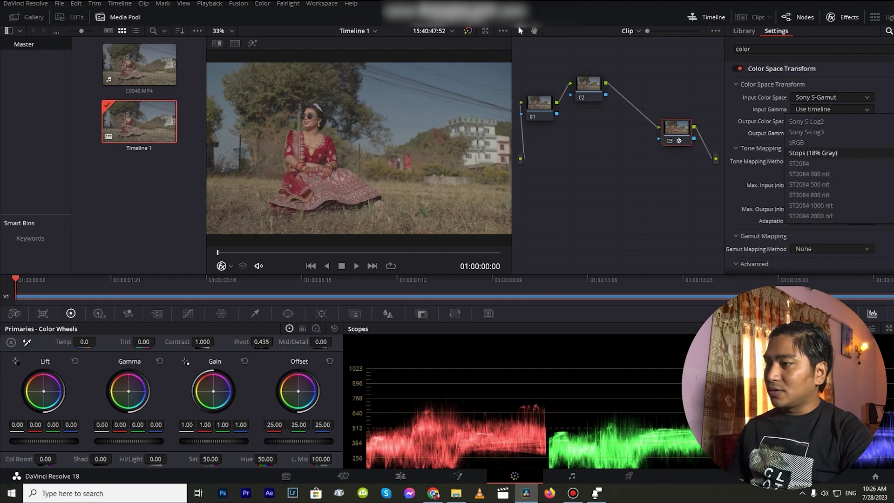
left_click(810, 132)
Step: Change the transform's input gamma to Sony S-Log2
left_click(832, 109)
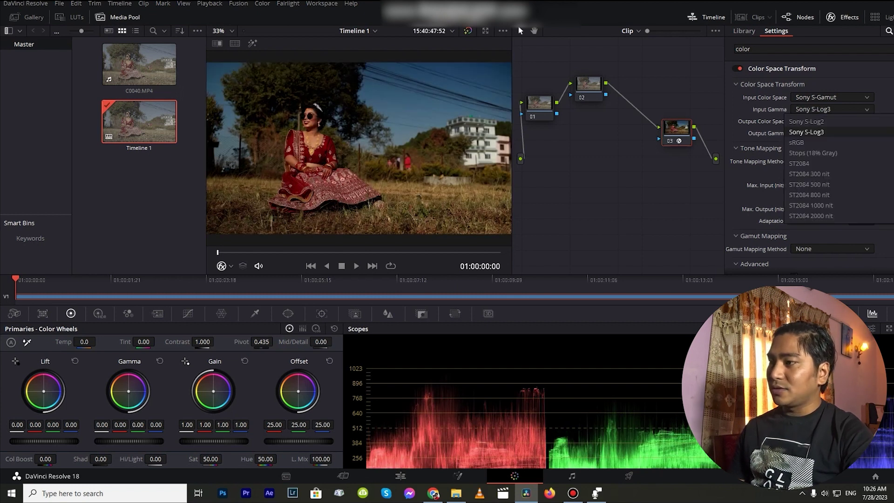
scroll(820, 141, "up", 3)
left_click(807, 216)
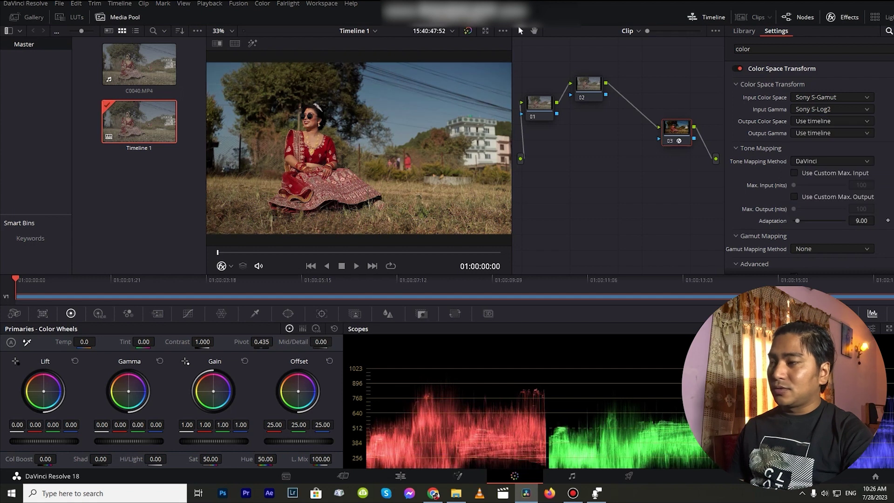
Step: Set the transform's output color space and output gamma to Rec.709, and close the effects library
left_click(832, 121)
scroll(820, 186, "down", 10)
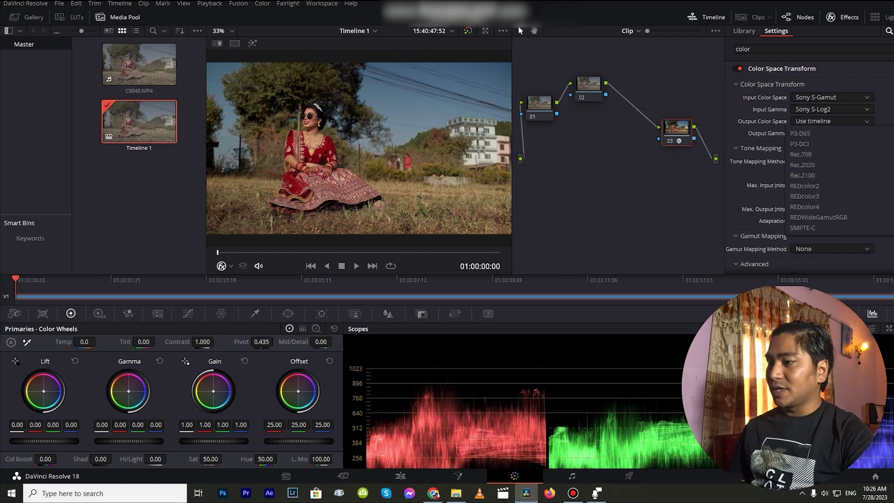
scroll(819, 133, "up", 3)
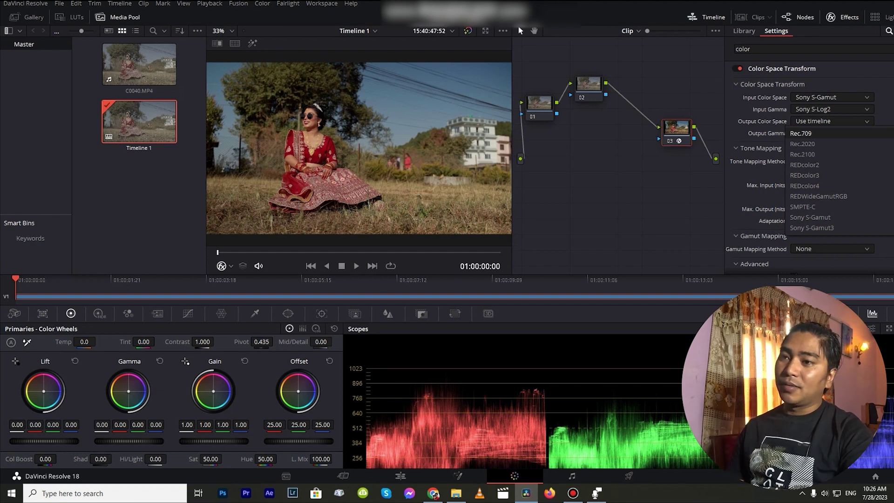
left_click(810, 133)
left_click(811, 133)
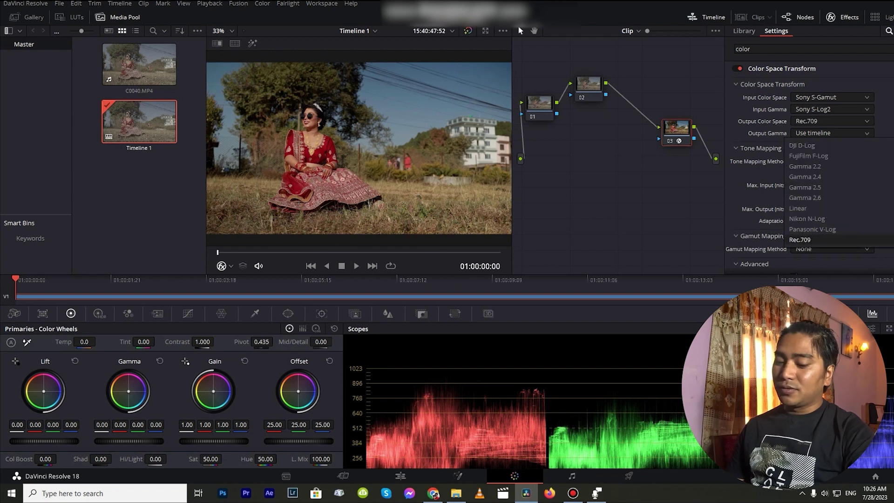
left_click(800, 239)
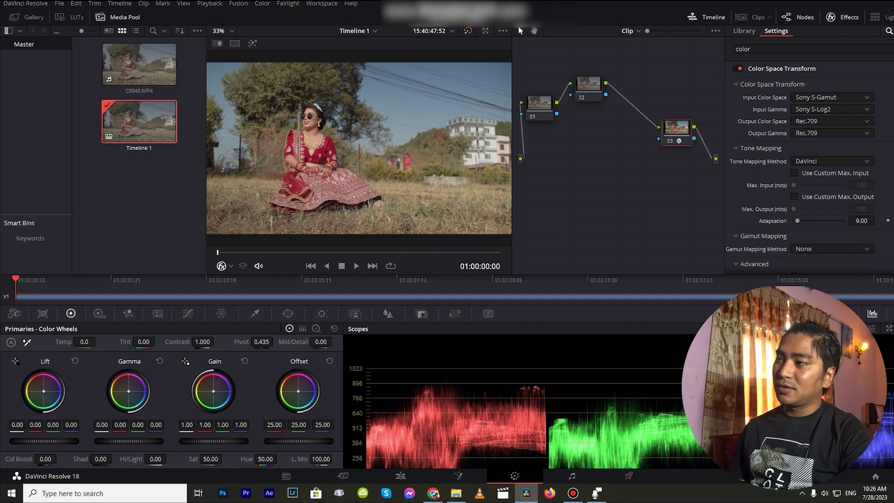
left_click(843, 17)
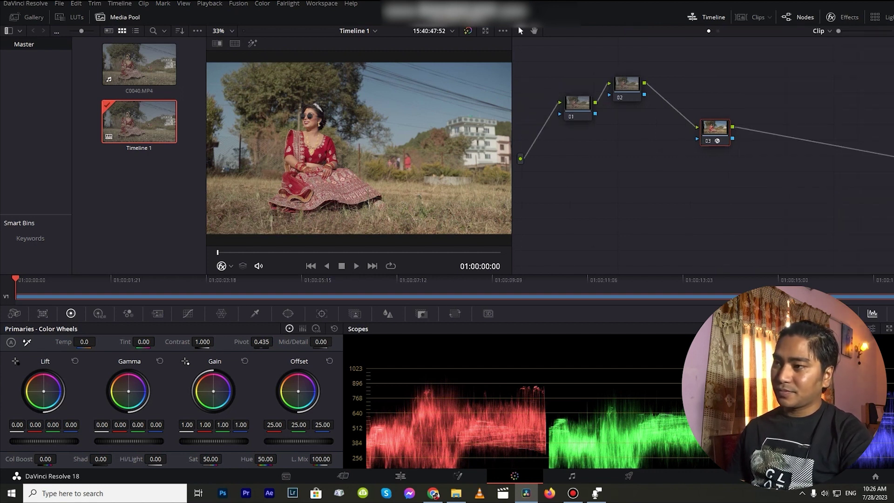
Step: Move node 03 farther along the chain and label it CST
left_click_drag(715, 130, 759, 146)
right_click(766, 148)
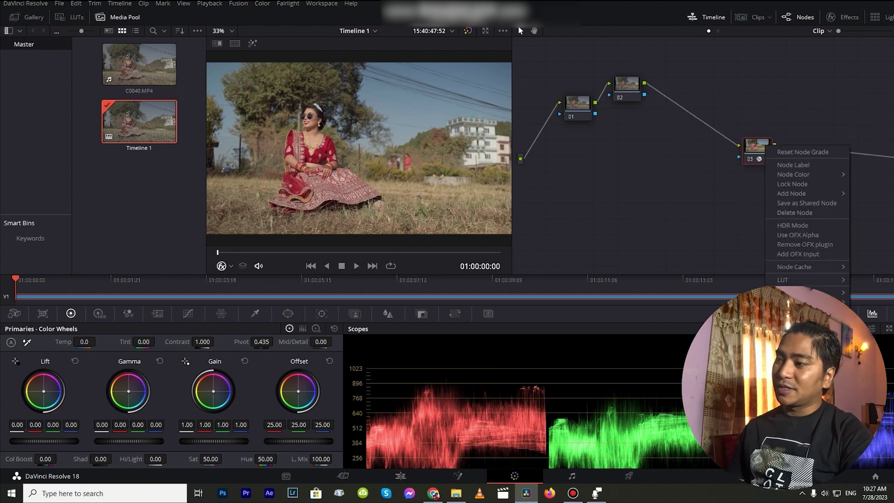
left_click(794, 165)
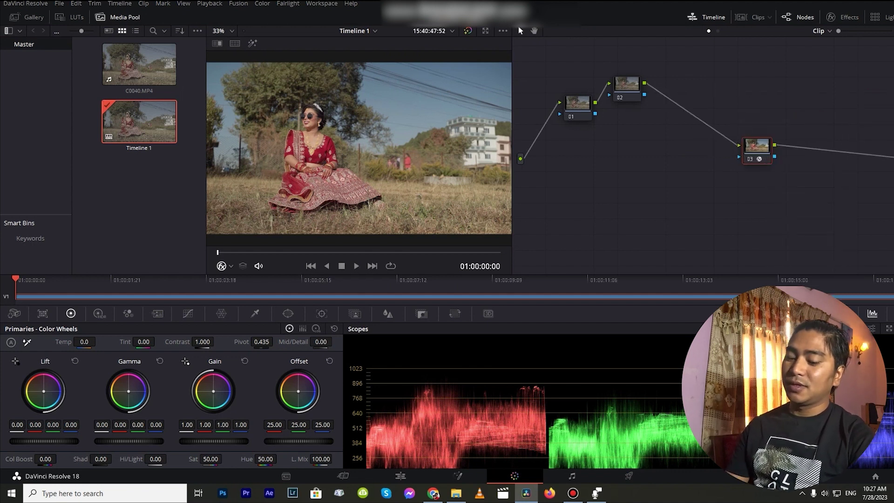
type("C")
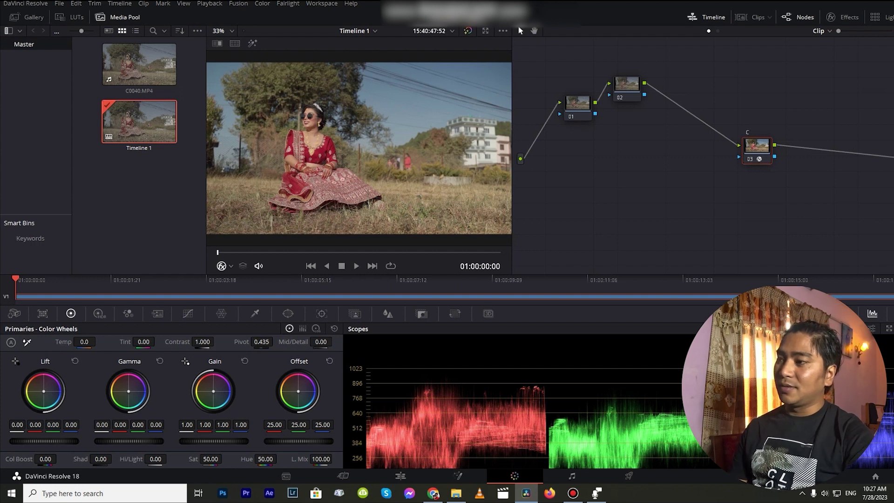
type("ST")
key("Return")
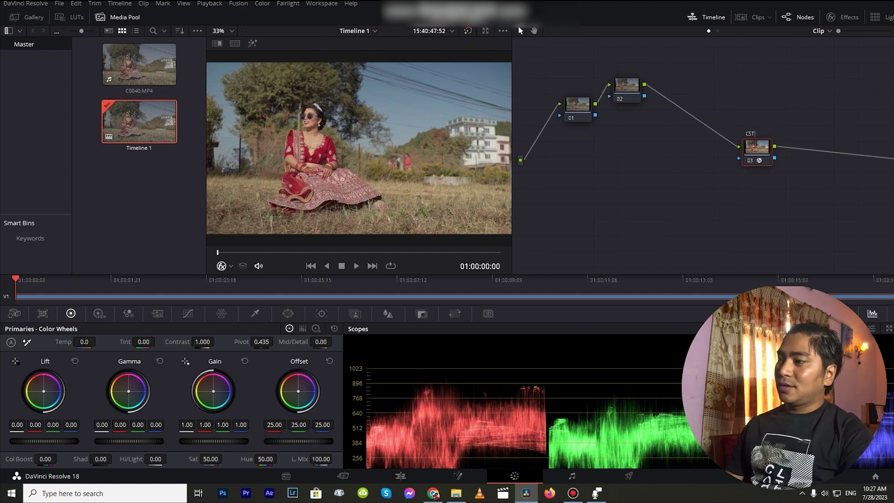
Step: Spread the three nodes wider apart, with node 02 raised in the middle and the CST node near the end of the chain
left_click_drag(766, 152, 811, 141)
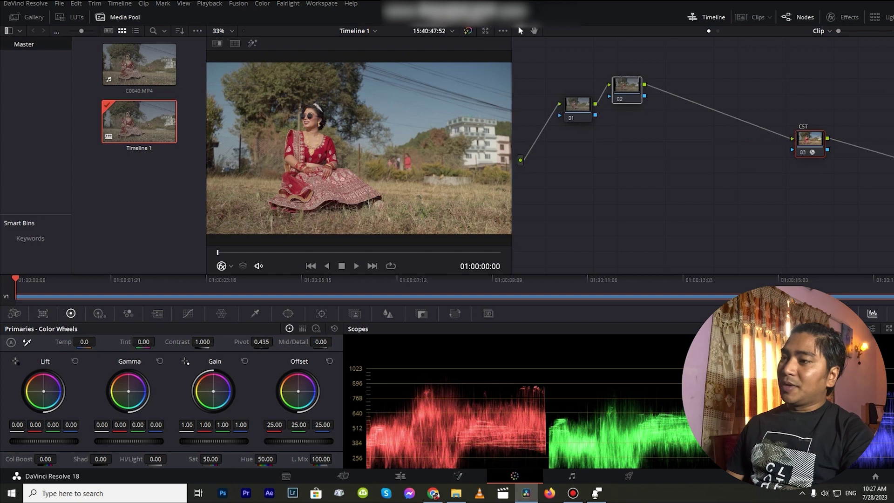
left_click_drag(629, 89, 700, 112)
left_click_drag(578, 106, 598, 125)
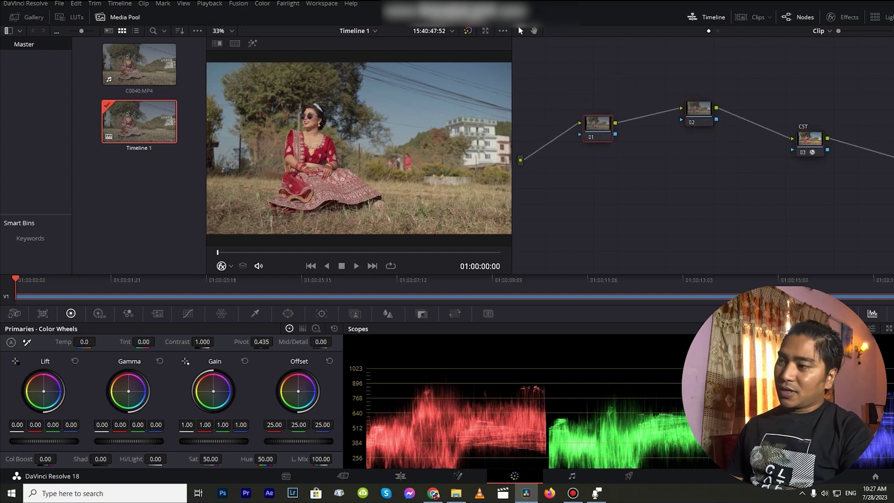
left_click_drag(698, 110, 704, 92)
left_click_drag(811, 138, 857, 117)
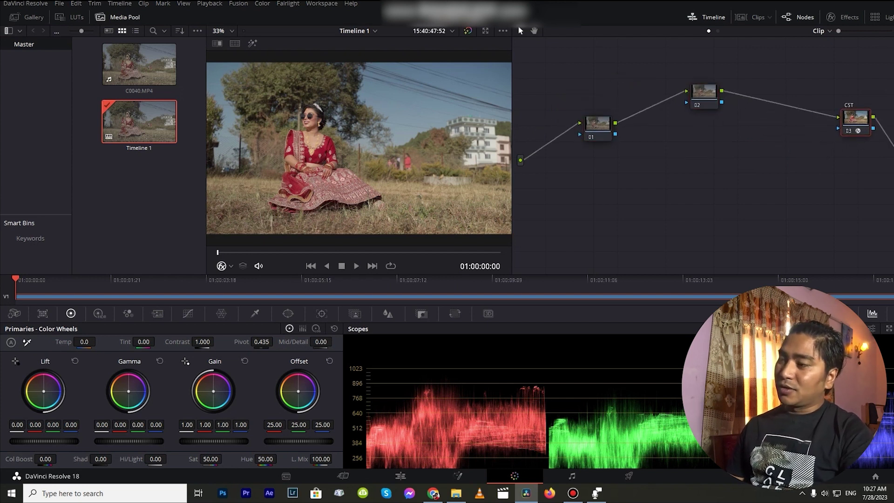
Step: Insert a serial node directly after node 01 and space the four nodes out in a rising chain before the CST node
left_click(598, 125)
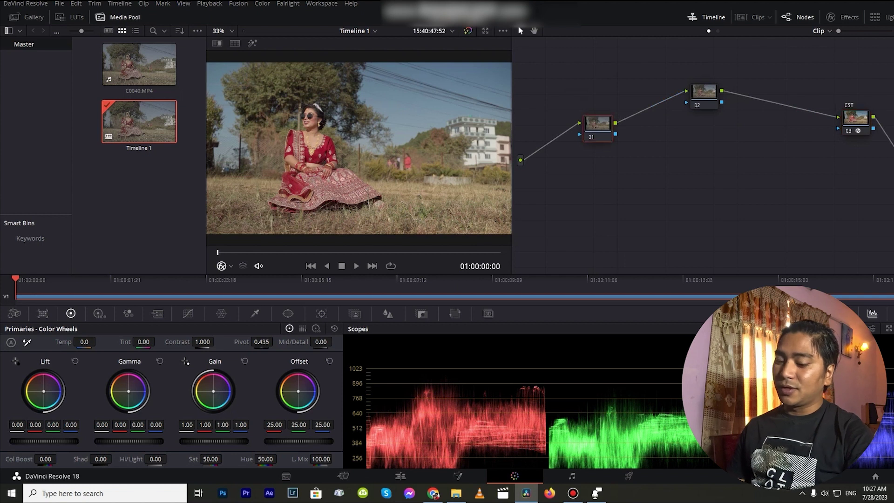
key("alt+s")
left_click_drag(598, 125, 573, 109)
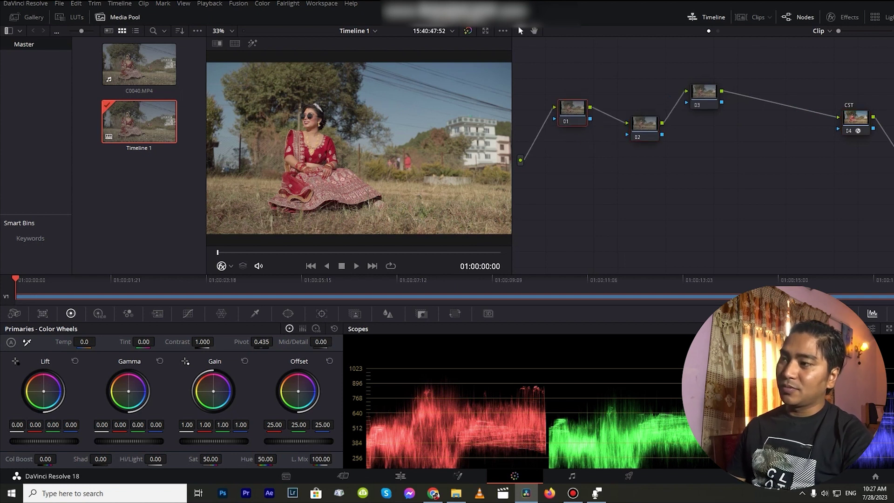
left_click_drag(645, 125, 650, 103)
left_click_drag(704, 91, 760, 74)
Step: On node 01, set the contrast to 1.122, saturation to 53.80 and color boost to 6.00
left_click(573, 108)
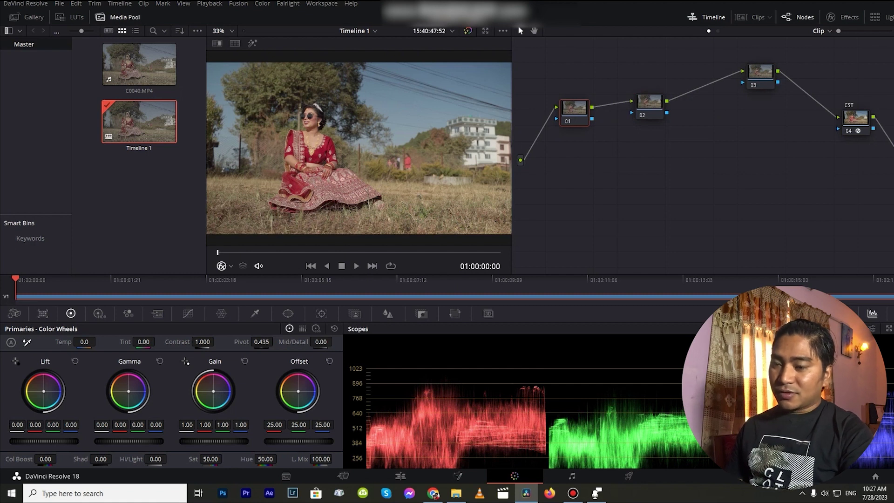
left_click_drag(203, 342, 219, 341)
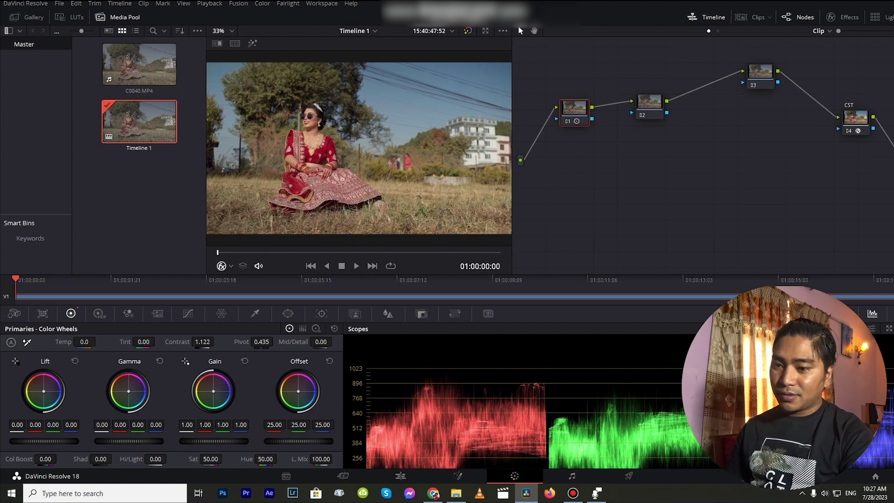
left_click_drag(225, 459, 231, 459)
left_click_drag(45, 459, 59, 459)
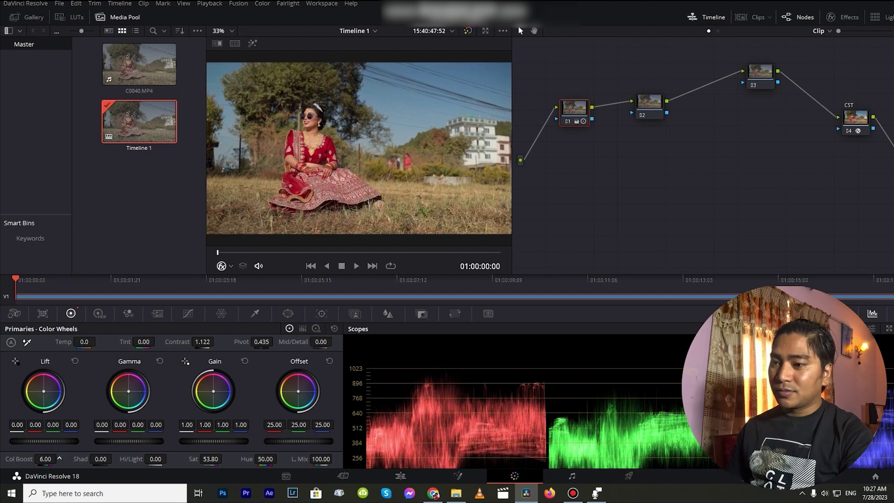
Step: Sharpen node 01 by lowering the linked RGB blur radius to 0.46
left_click(354, 313)
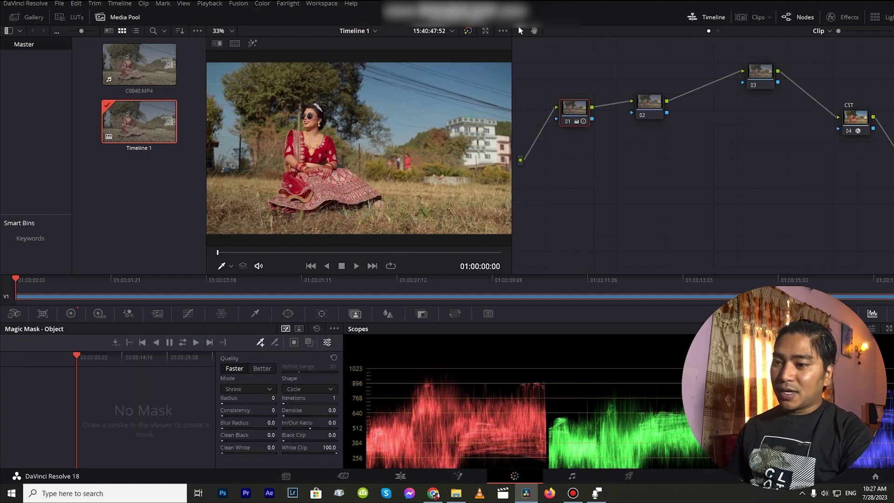
left_click(388, 314)
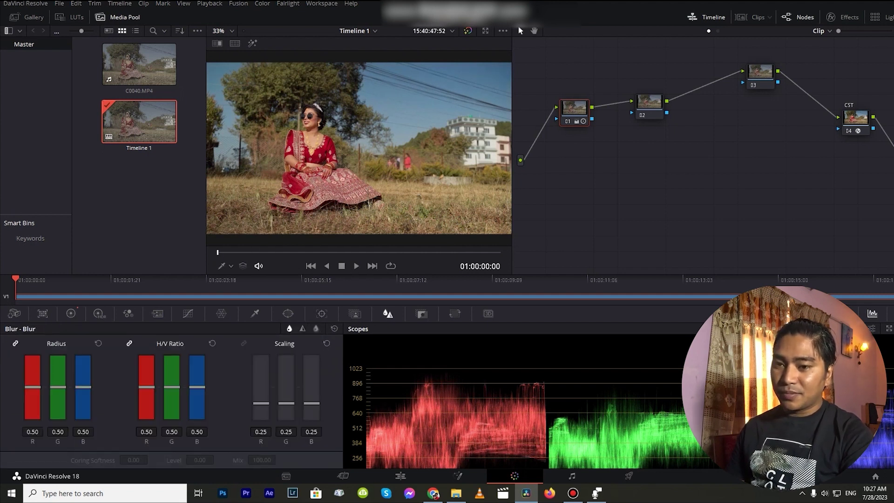
left_click_drag(33, 387, 32, 389)
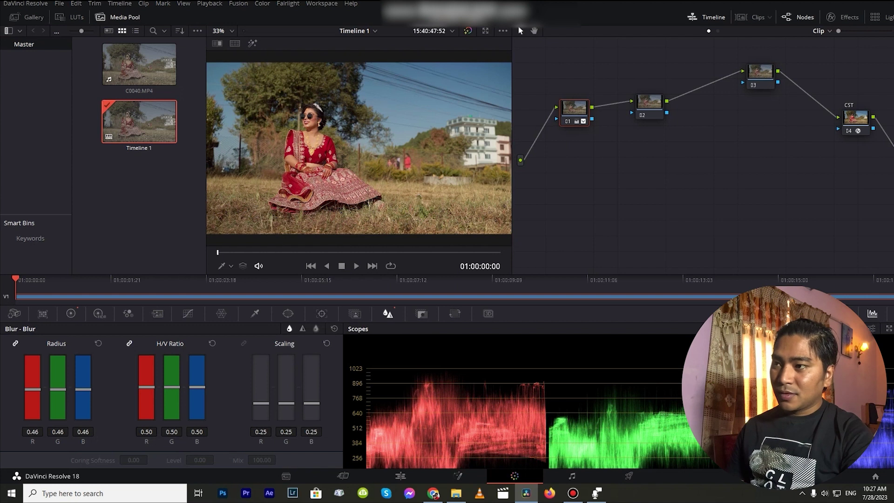
Step: Label node 01 "Contrast & Saturation"
left_click(43, 313)
left_click(71, 314)
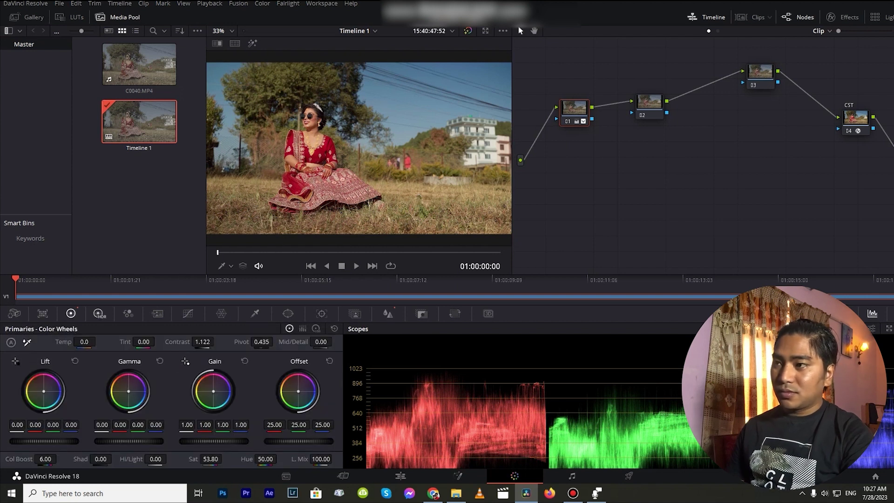
right_click(576, 114)
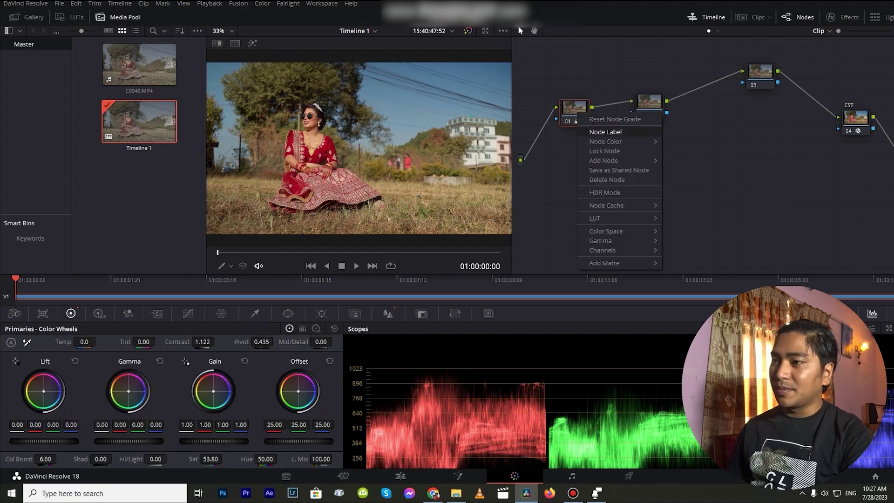
left_click(615, 119)
type("C")
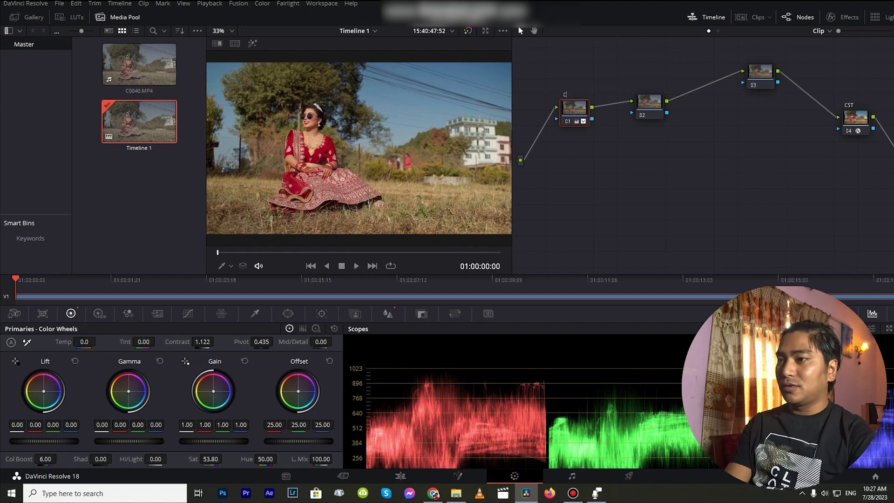
type("ontrast")
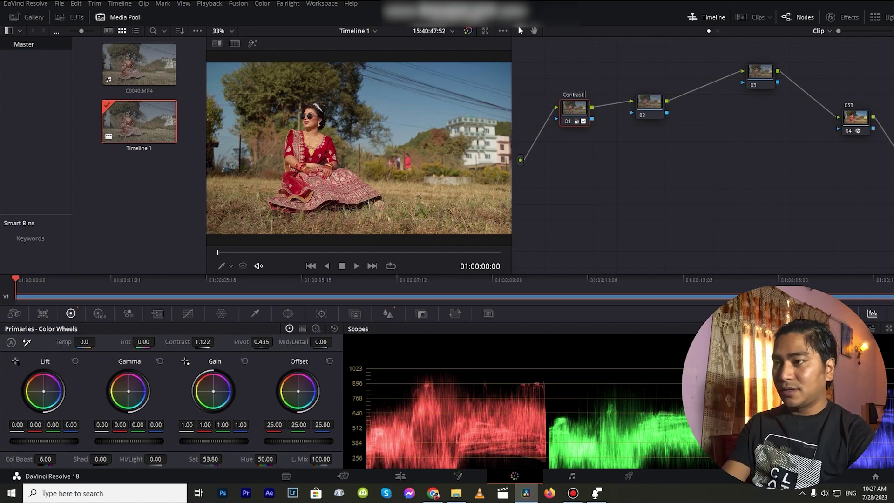
type(" & Saturation")
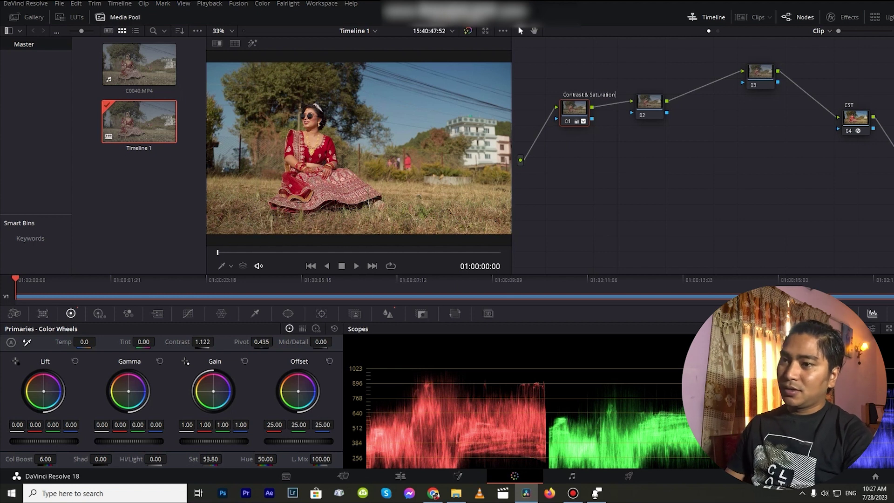
key("Return")
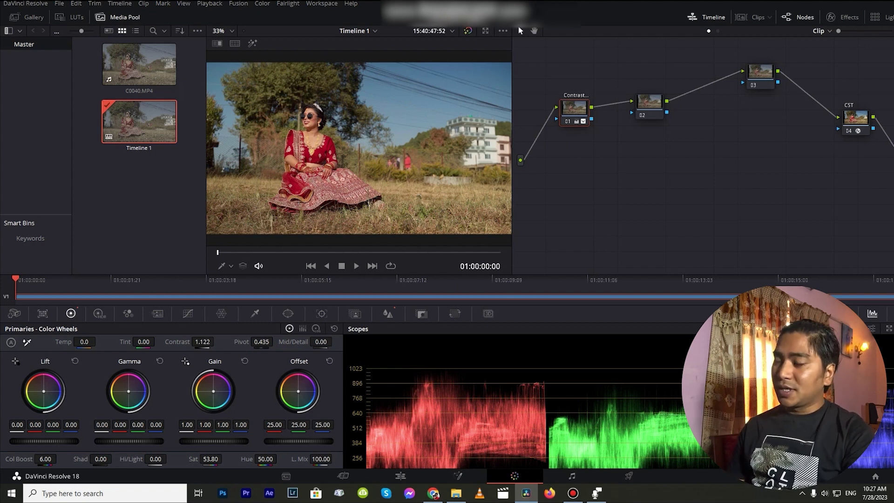
Step: Lower node 03, shift the Contrast & Saturation node toward the chain's input, and raise node 02 slightly
left_click_drag(760, 70, 772, 93)
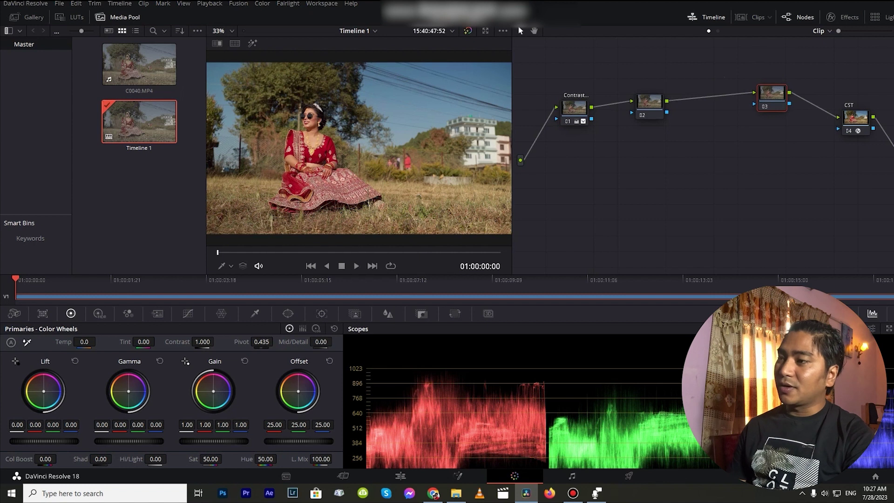
mouse_move(575, 109)
left_mouse_down()
mouse_move(567, 78)
mouse_move(558, 115)
left_mouse_up()
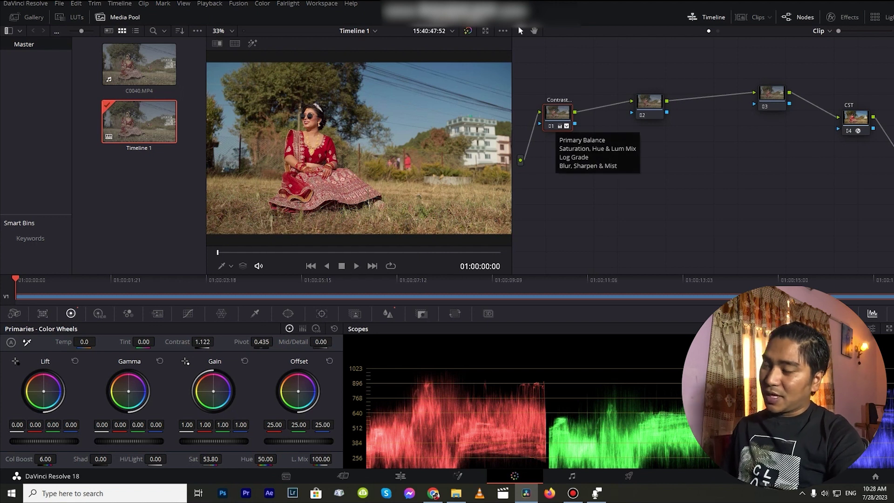
left_click_drag(649, 104, 650, 93)
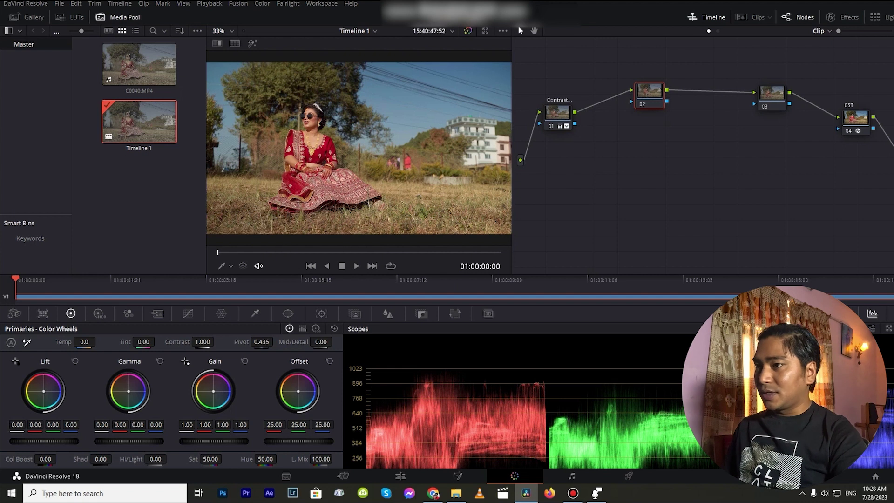
Step: Label node 02 "Look"
right_click(647, 88)
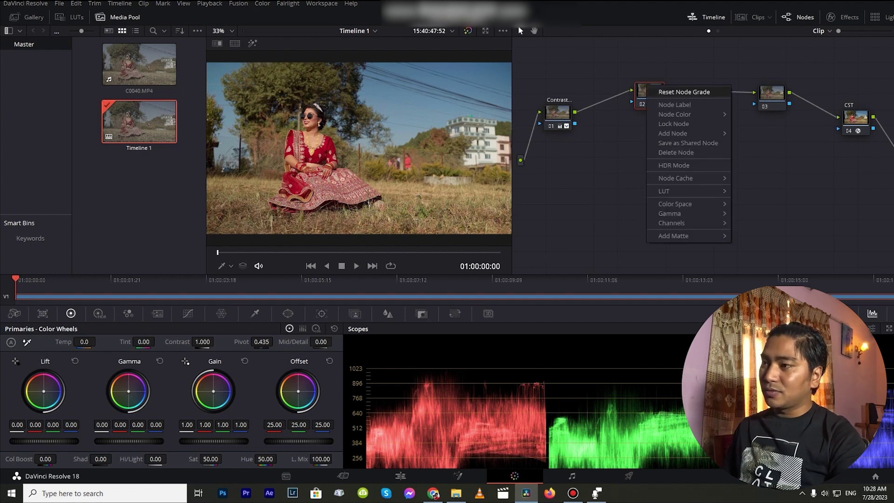
left_click(675, 105)
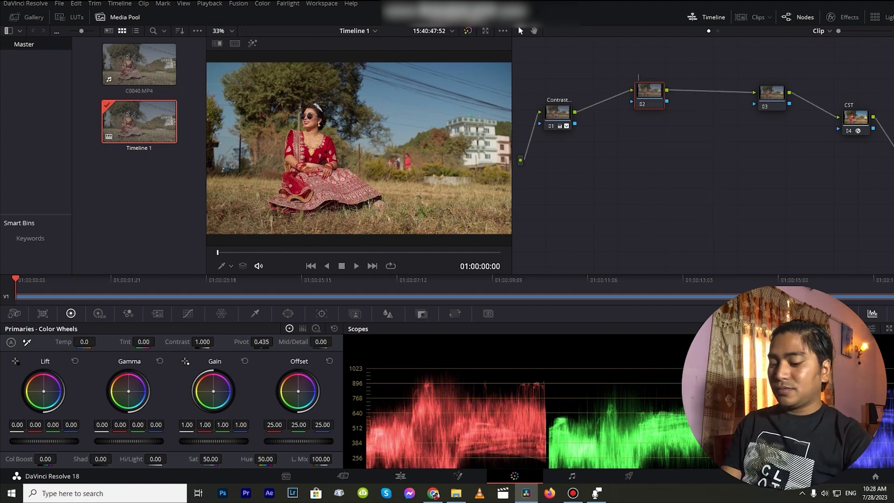
type("Look")
key("Return")
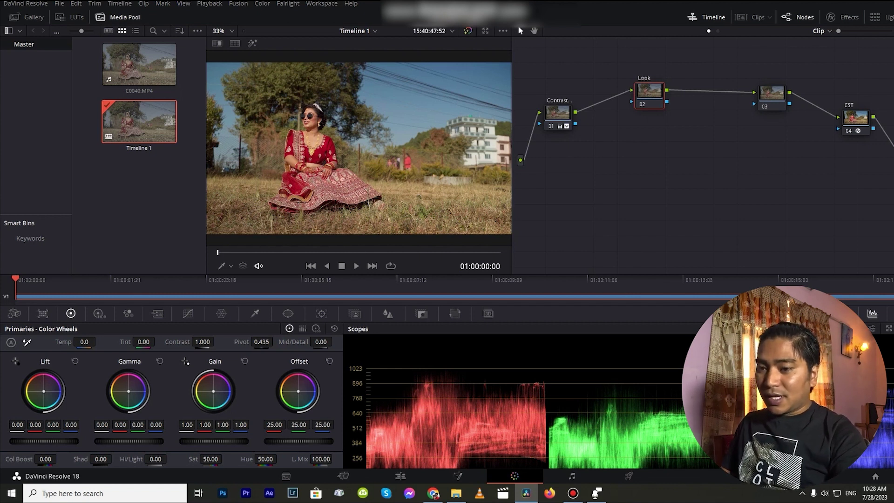
Step: On the Look node, balance lift to blue -0.02, gamma to master 0.01, green 0.01, blue 0.02, and gain to red 1.05, green 0.99, blue 0.93
left_click_drag(213, 392, 213, 391)
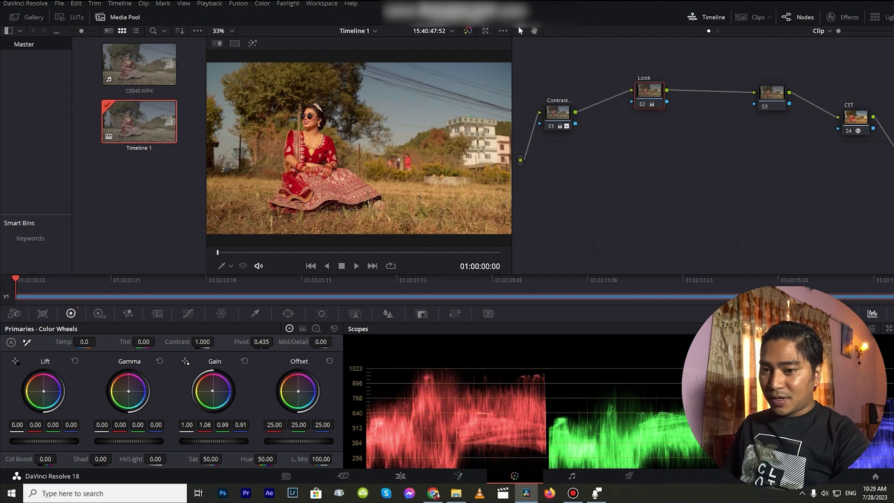
left_click_drag(128, 391, 129, 392)
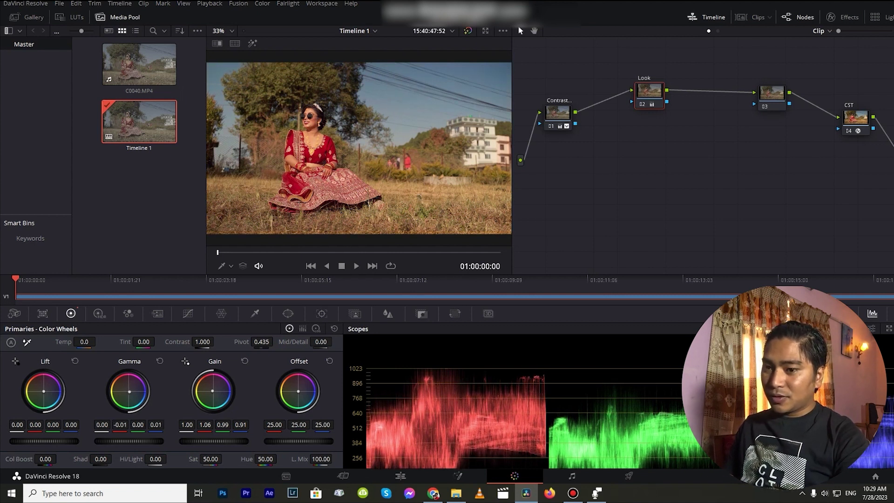
left_click_drag(130, 392, 130, 392)
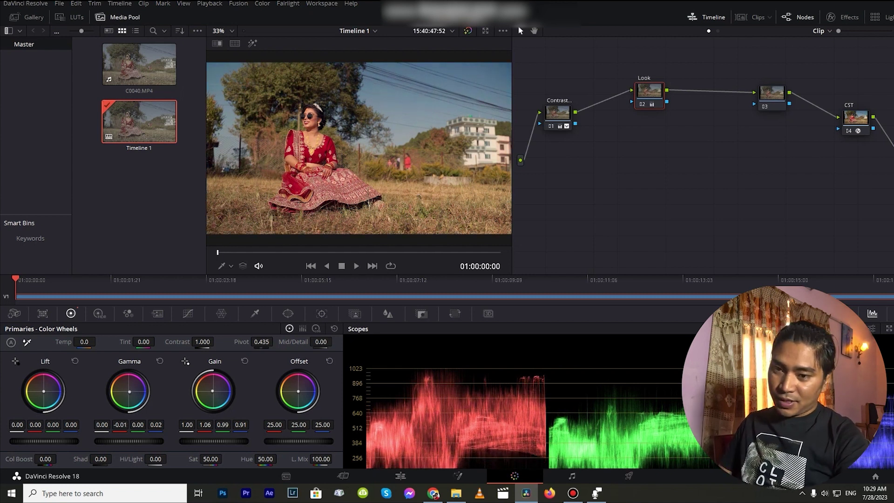
left_click_drag(44, 391, 44, 392)
left_click_drag(129, 392, 129, 391)
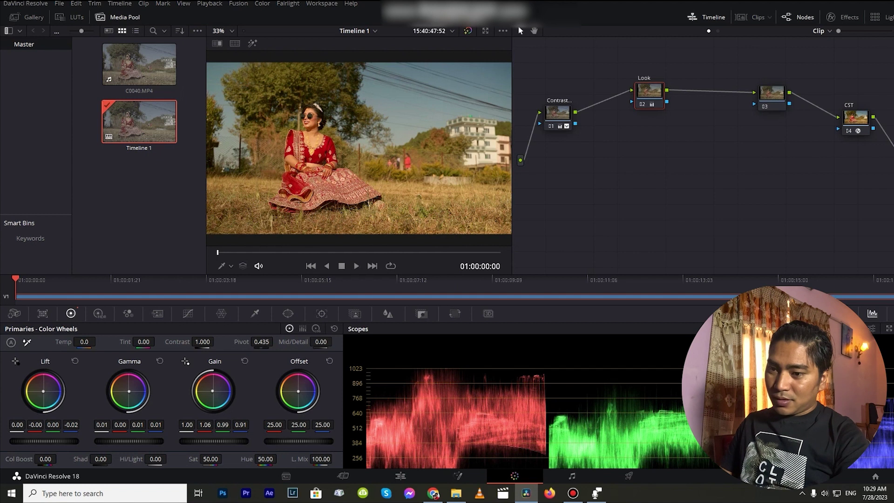
left_click_drag(213, 441, 213, 441)
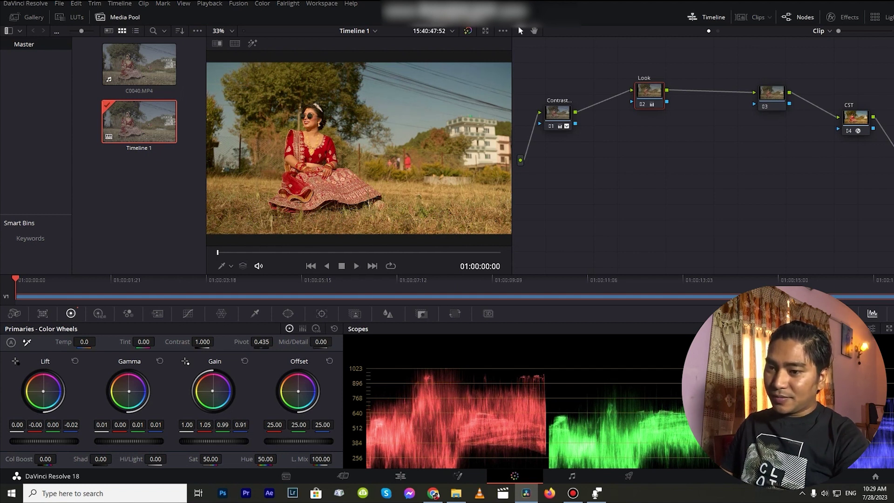
left_click_drag(213, 391, 213, 391)
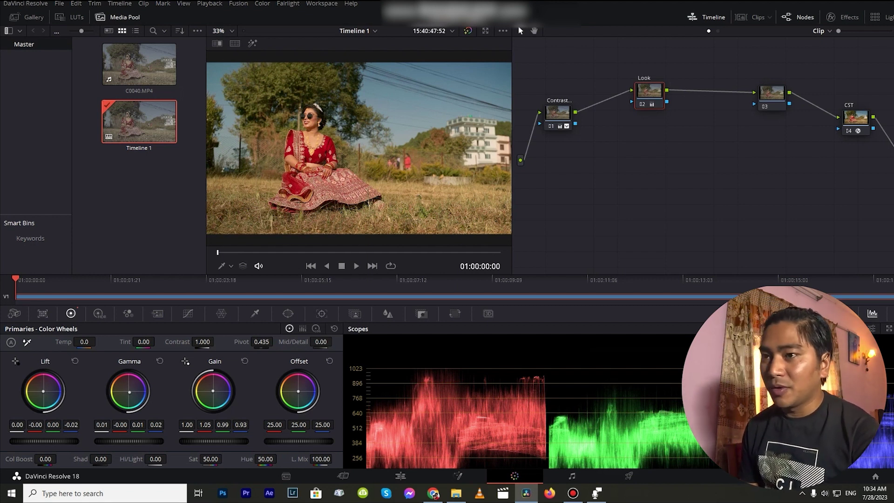
Step: Spread the existing nodes apart and insert a serial node directly after Look, placed slightly below it
left_click_drag(558, 113, 554, 100)
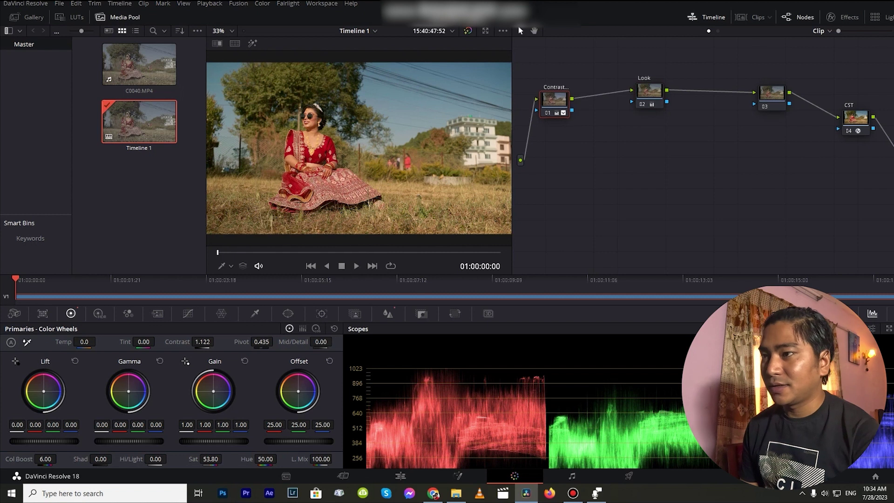
left_click_drag(650, 93, 618, 77)
left_click_drag(771, 96, 802, 102)
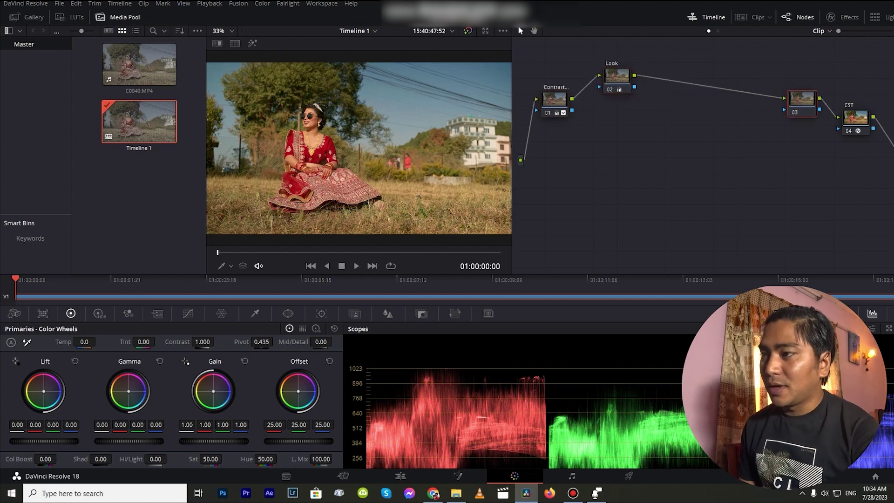
left_click_drag(617, 77, 674, 93)
key("alt+s")
right_click(674, 93)
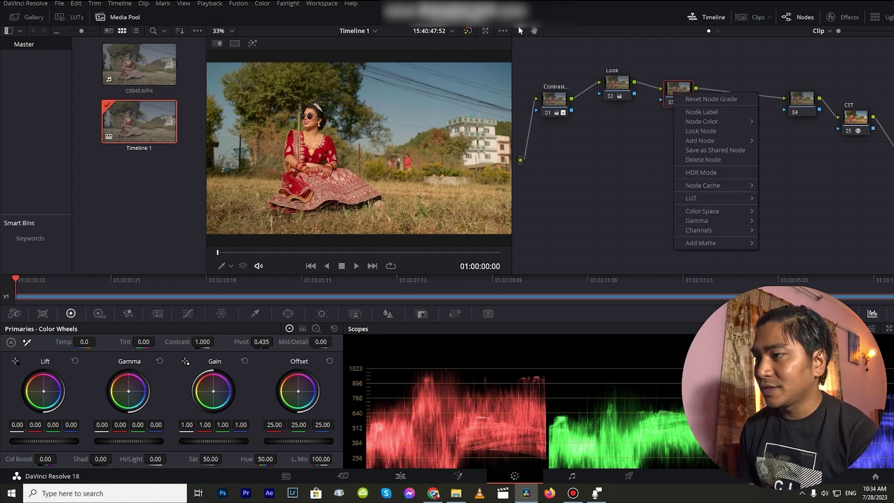
left_click(672, 92)
left_click_drag(674, 93, 666, 109)
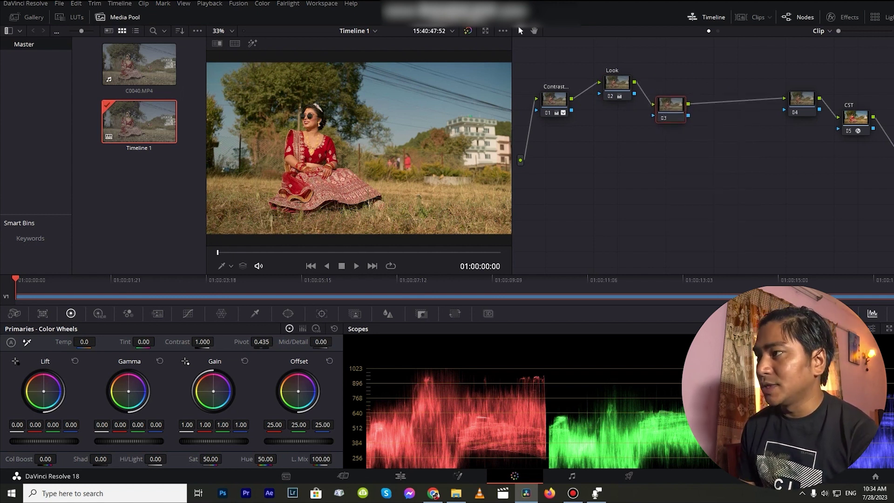
Step: Apply a Vignette effect to node 03 with size 0.888 and anamorphism 2.387
left_click(842, 17)
double_click(744, 49)
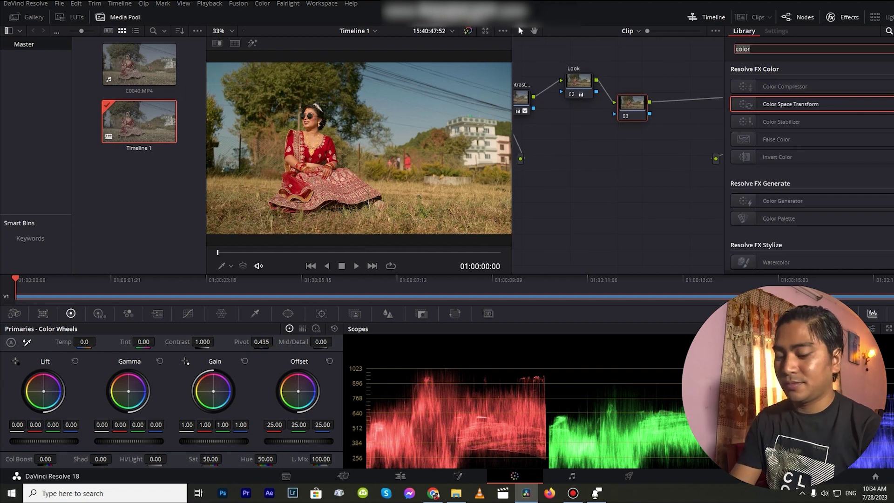
type("vign")
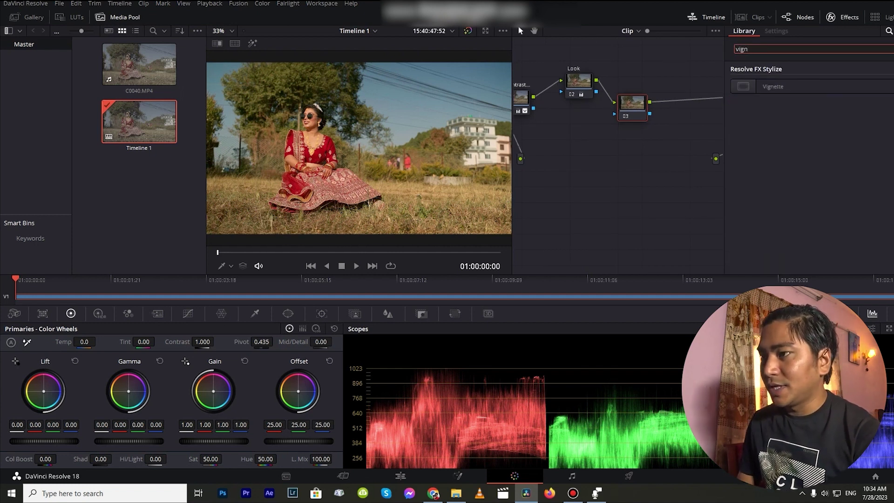
left_click_drag(773, 86, 632, 103)
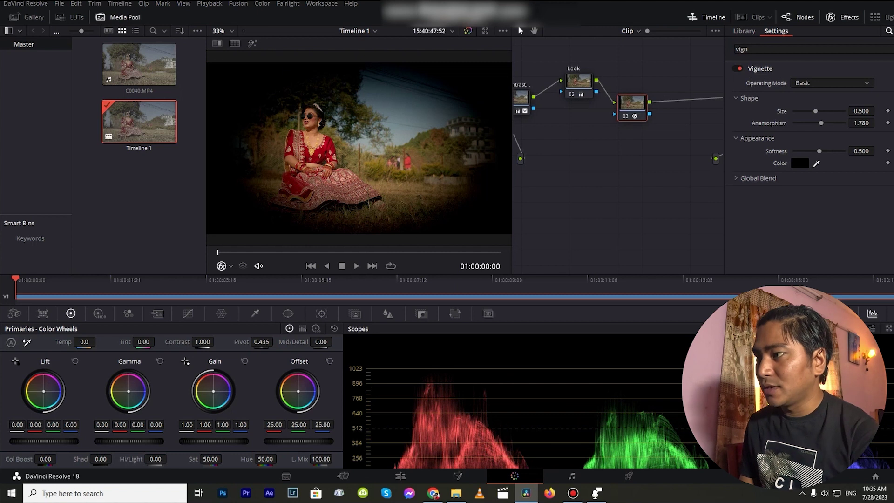
left_click_drag(816, 111, 833, 124)
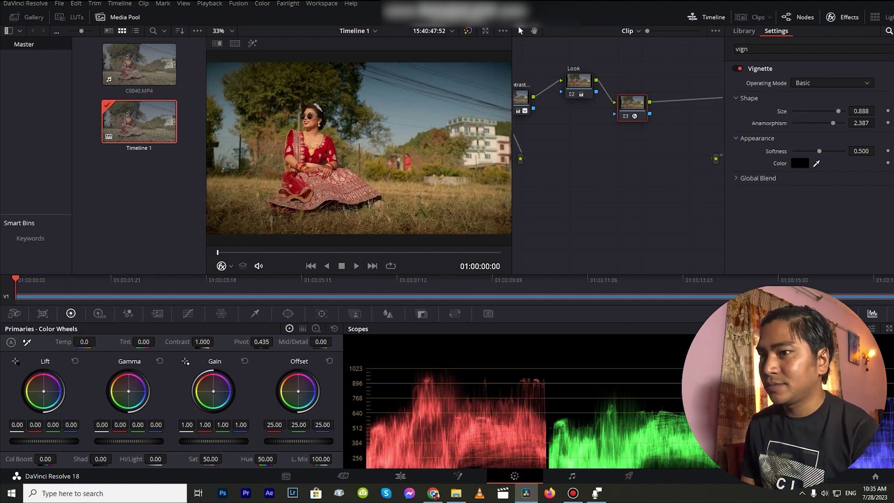
left_click(831, 17)
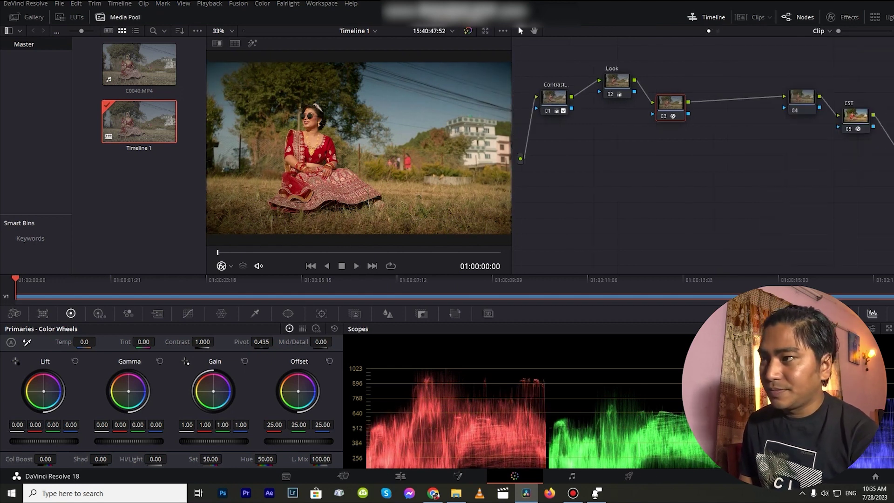
Step: Raise the Look node's overall gain to 1.04, with red 1.10, green 1.03 and blue 0.97
left_click(617, 82)
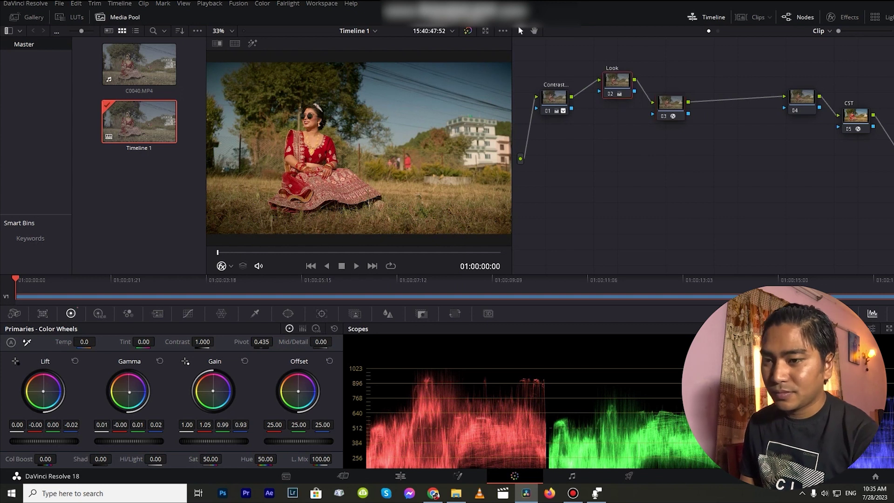
left_click_drag(214, 441, 226, 441)
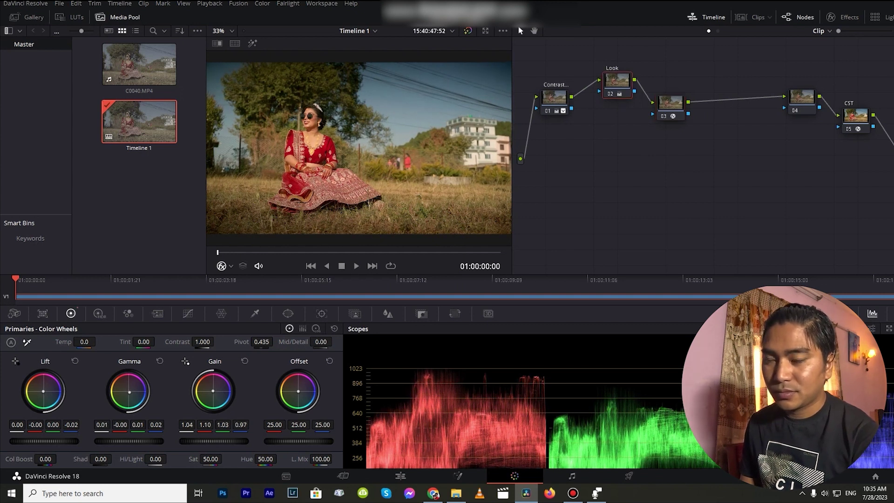
Step: Label node 03 "Vignette"
right_click(670, 107)
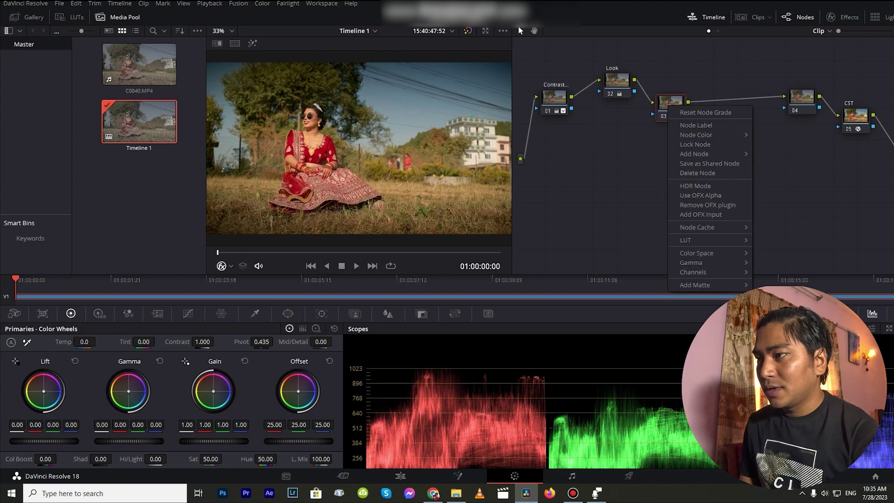
left_click(691, 125)
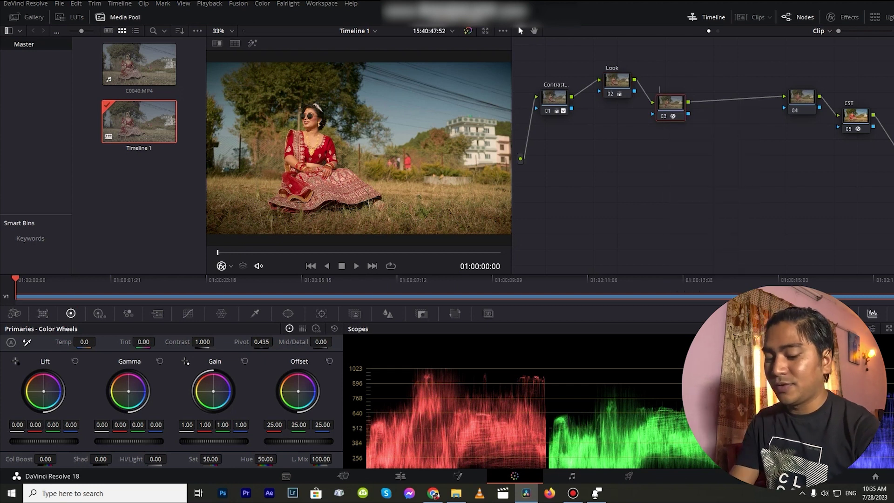
type("Vigne")
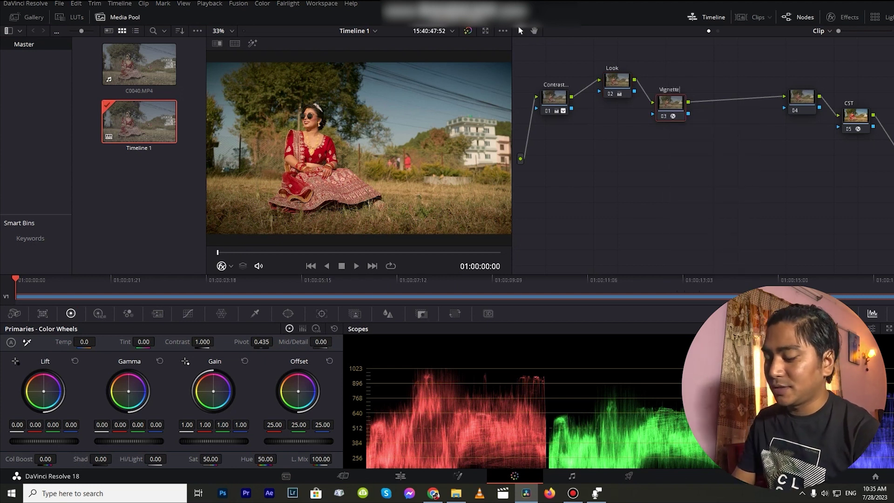
type("tte")
key("Return")
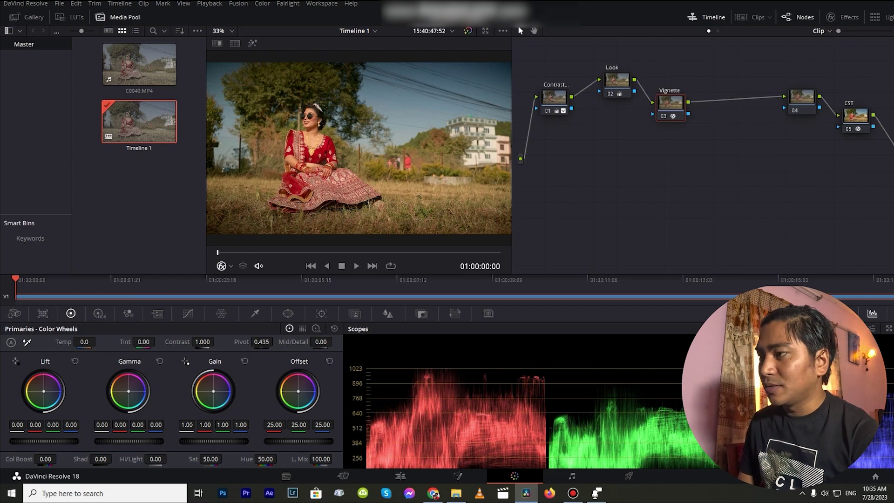
Step: Move node 04 to just below the Vignette node, line Vignette up with Look, and label node 04 "Glow"
left_click_drag(802, 101, 757, 135)
left_click_drag(671, 102, 674, 81)
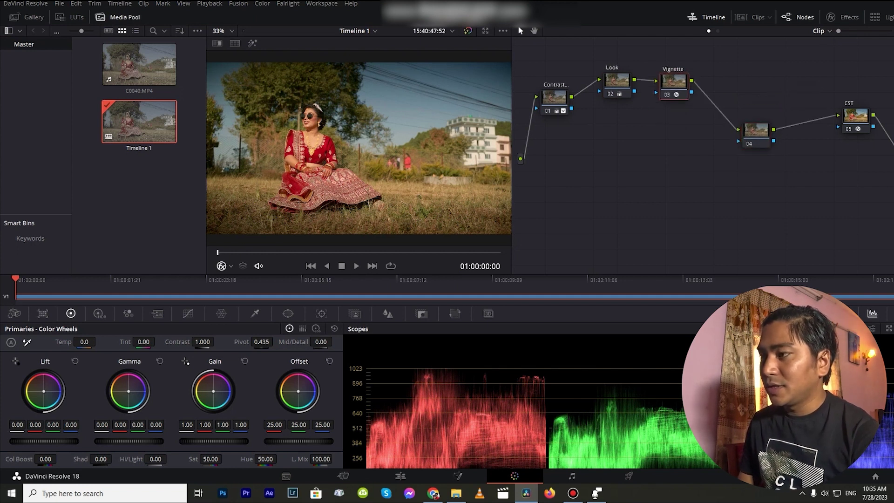
left_click_drag(756, 130, 682, 149)
right_click(684, 150)
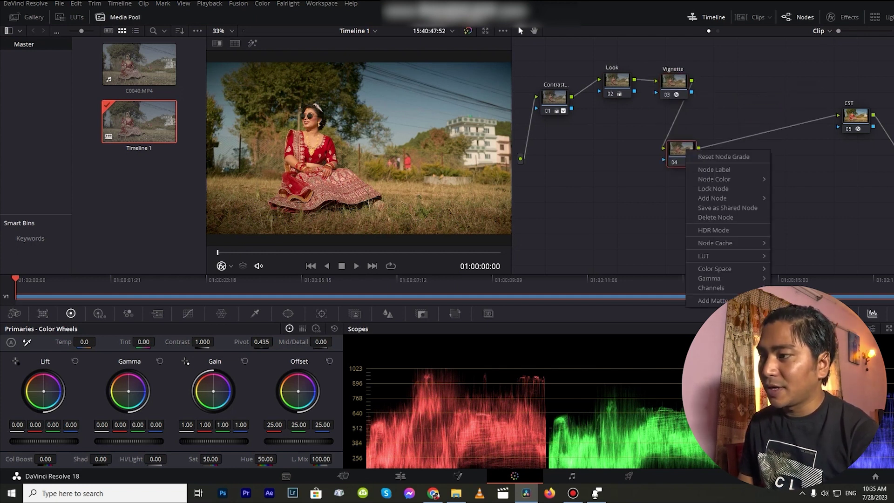
left_click(706, 169)
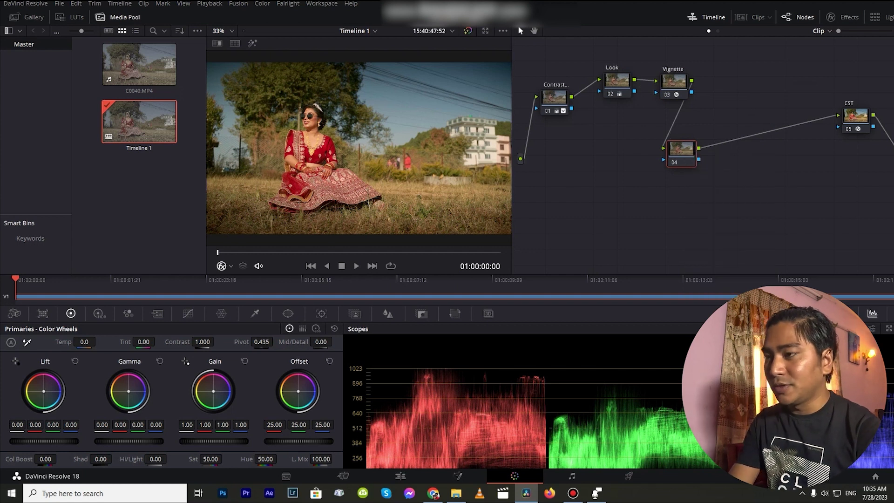
type("Glow")
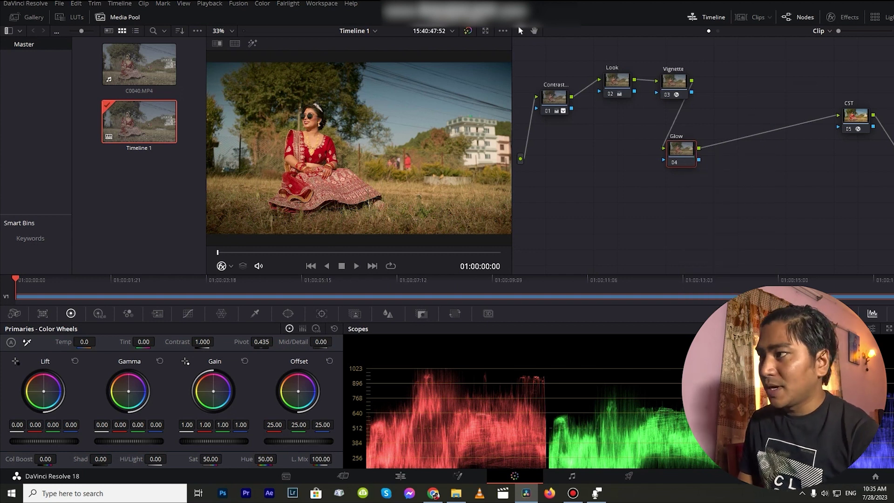
Step: Search the effects library for glow and apply the Glow effect to node 04
left_click(830, 18)
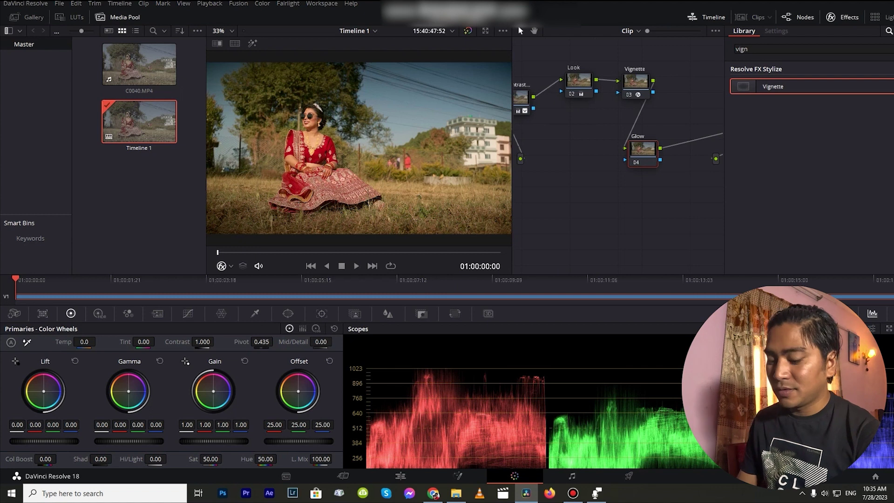
type("glow")
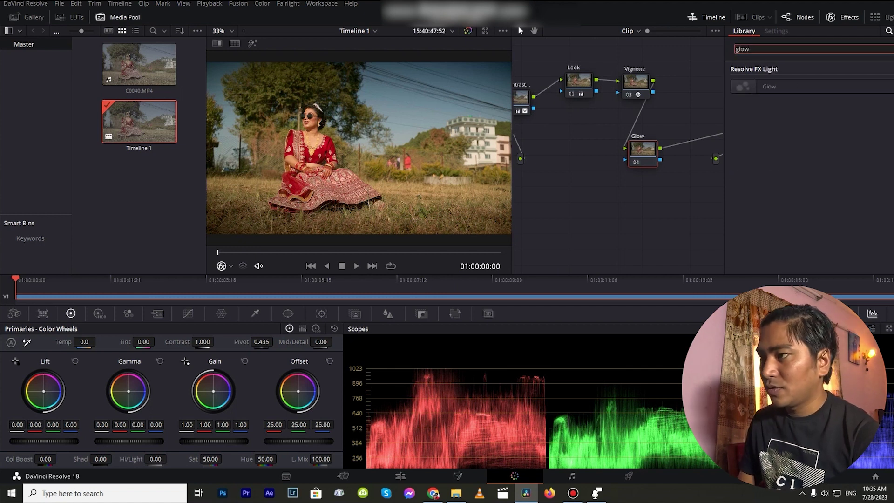
left_click_drag(770, 87, 644, 150)
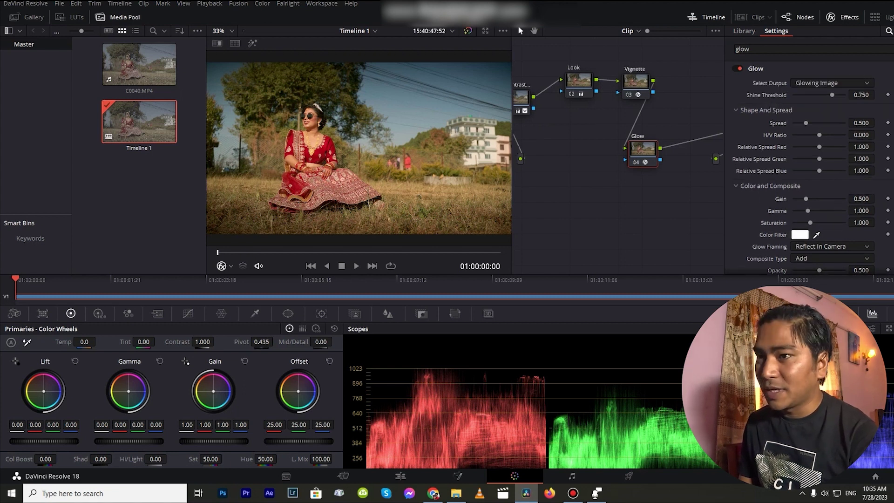
Step: Set the Glow's shine threshold to 0.394, spread to 0.679, H/V ratio to -0.615, and relative spreads to red 0.807, green 0.440 and blue 0.954
left_click_drag(808, 123, 811, 122)
left_click_drag(832, 96, 817, 95)
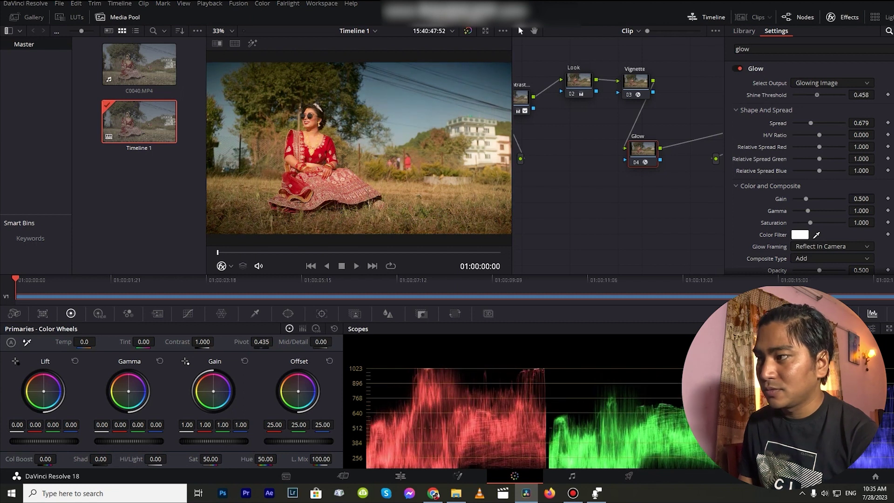
left_click_drag(819, 135, 804, 135)
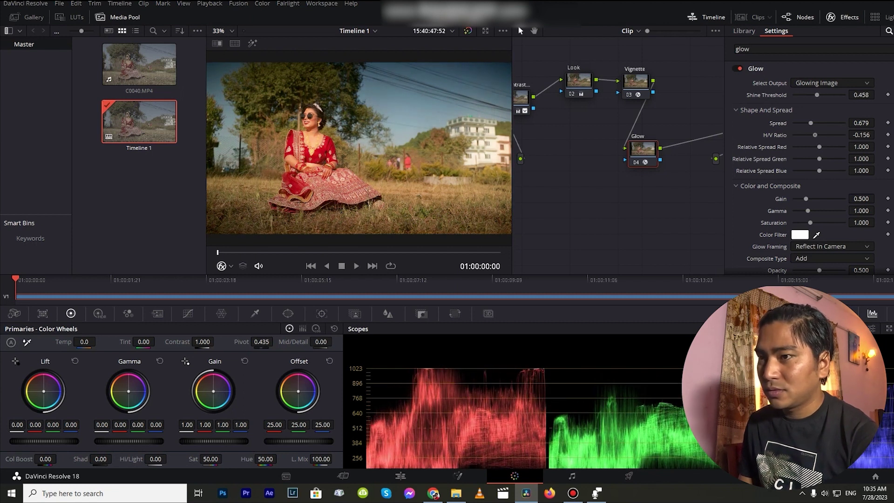
left_click_drag(817, 95, 814, 95)
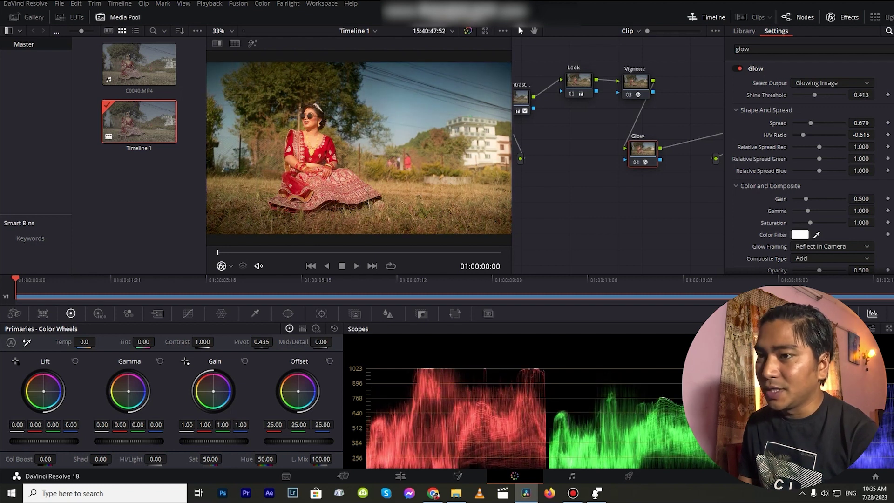
left_click_drag(820, 147, 818, 171)
left_click_drag(814, 95, 810, 95)
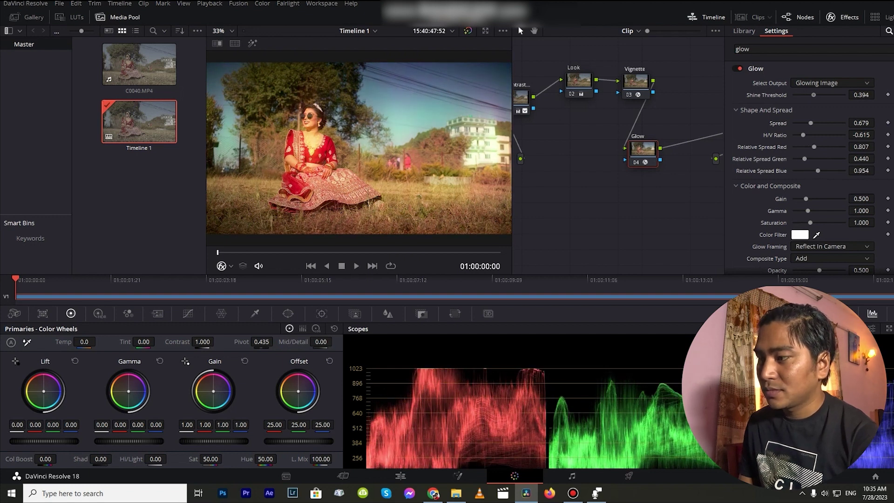
Step: Change the Glow's composite type to Screen, with spread 1.119 and relative spread blue 0.826
scroll(809, 175, "down", 1)
left_click(831, 236)
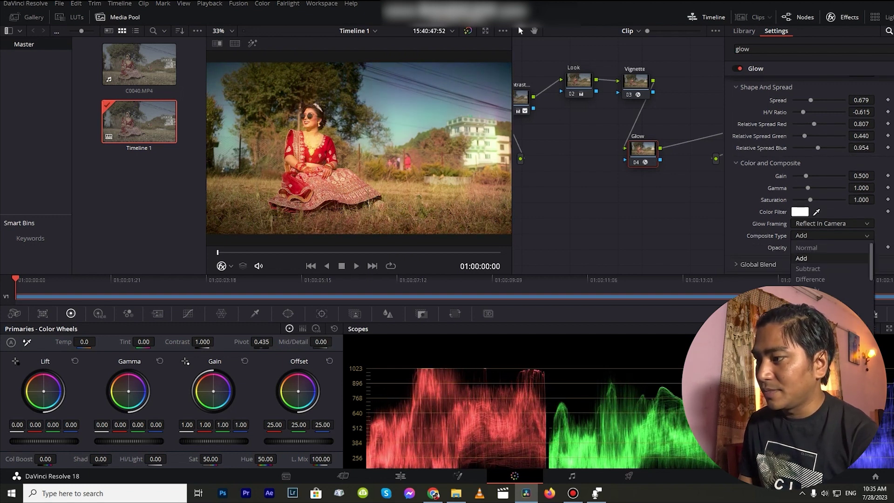
left_click(819, 300)
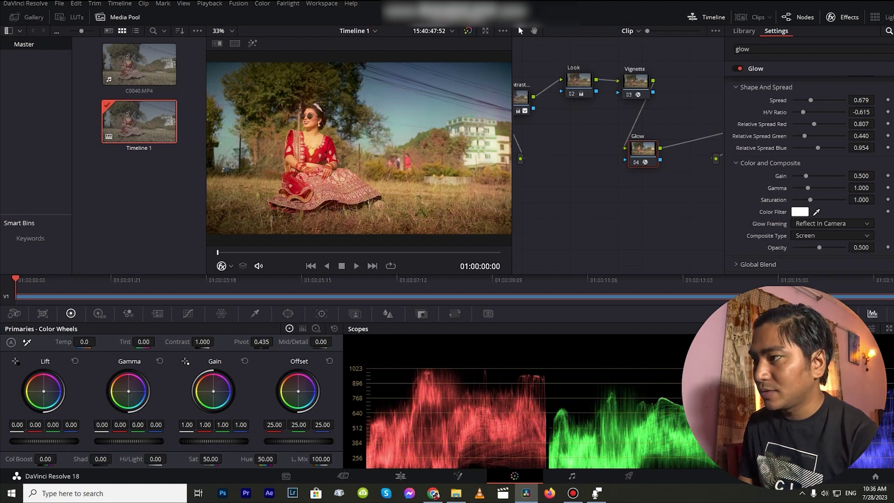
left_click_drag(811, 101, 822, 101)
mouse_move(818, 148)
left_mouse_down()
mouse_move(803, 148)
mouse_move(815, 147)
left_mouse_up()
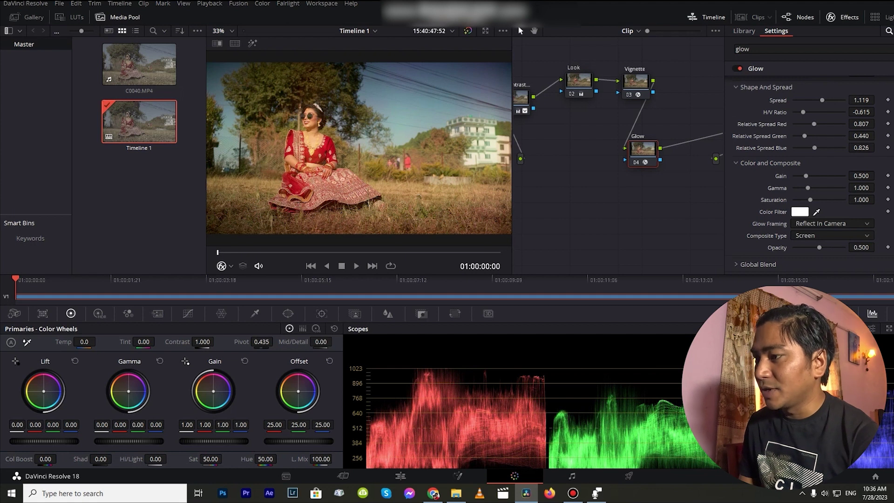
Step: Set the Glow's global blend to 0.927, spread 0.624, H/V ratio -0.303, relative spread red 0.771 and blue 0.642, and gain 0.642
scroll(811, 172, "down", 1)
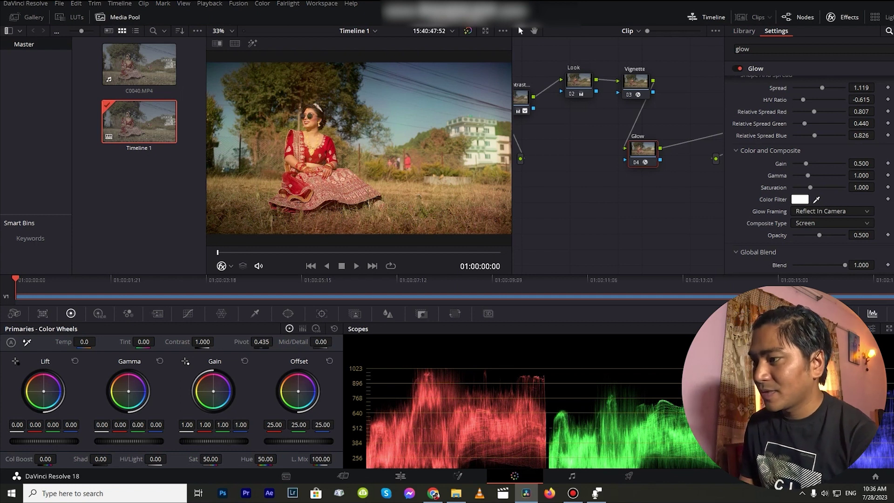
left_click_drag(846, 265, 842, 265)
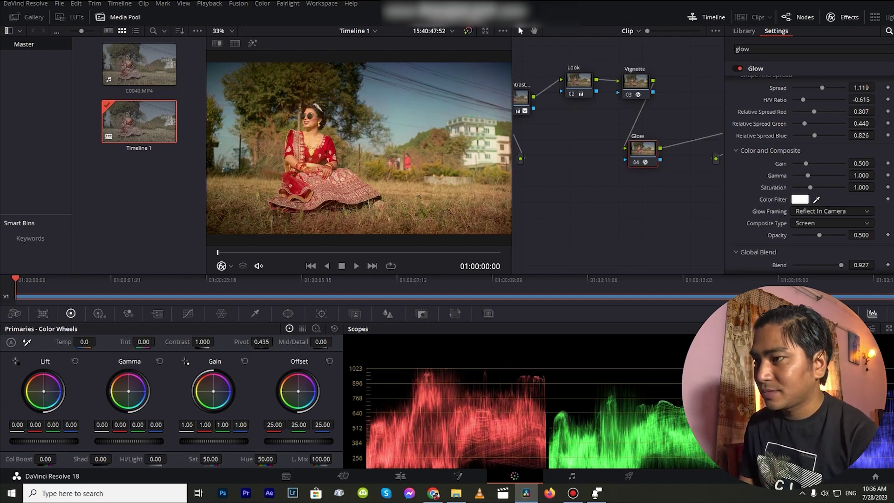
left_click_drag(815, 136, 810, 136)
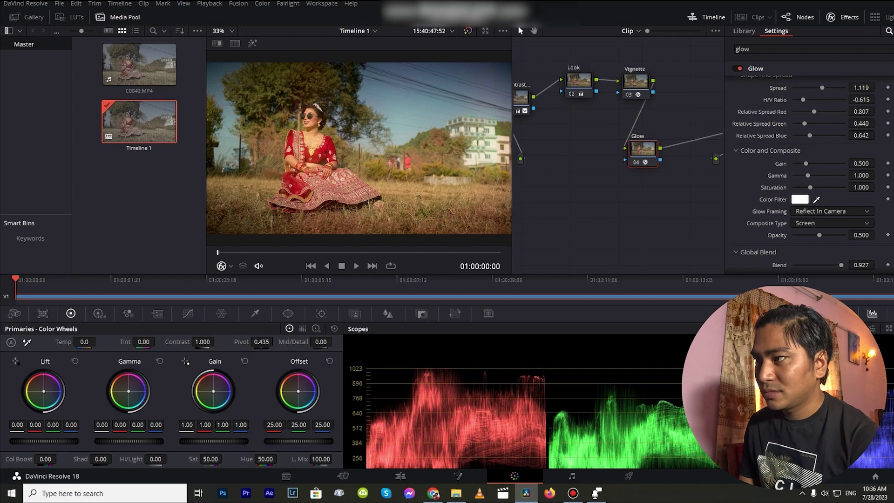
mouse_move(804, 100)
left_mouse_down()
mouse_move(812, 112)
mouse_move(803, 112)
mouse_move(813, 112)
mouse_move(820, 88)
mouse_move(809, 88)
left_mouse_up()
left_click_drag(806, 163, 810, 163)
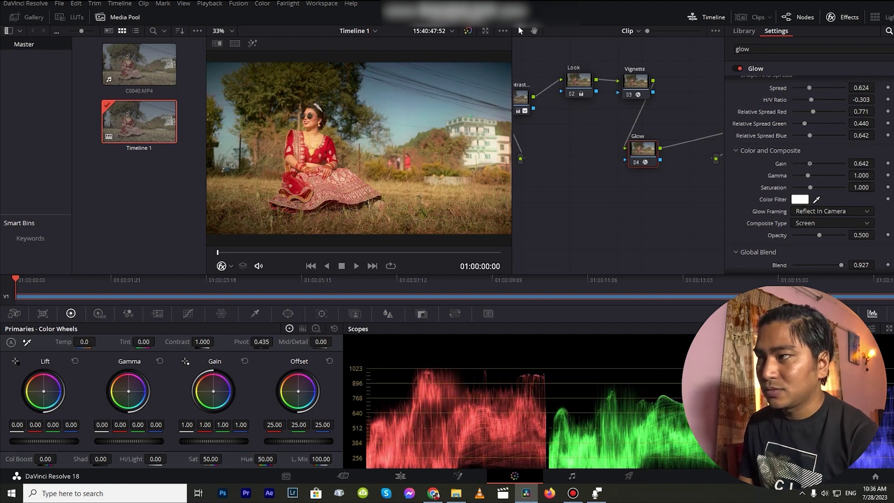
left_click(842, 18)
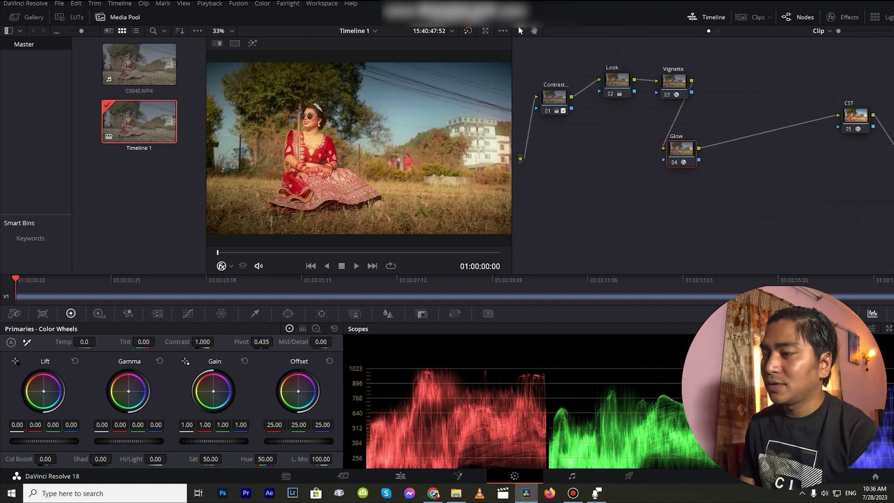
Step: Shuffle the Contrast, Look and Vignette nodes out of line and realign the whole chain with Cleanup Node Graph
left_click_drag(554, 99, 555, 95)
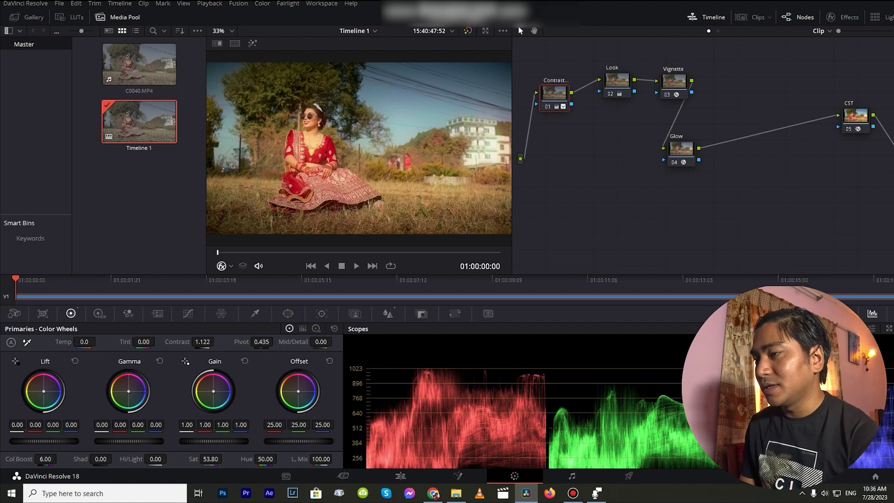
left_click_drag(618, 82, 603, 103)
left_click_drag(674, 83, 680, 71)
left_click_drag(603, 103, 598, 117)
left_click_drag(679, 71, 661, 86)
left_click_drag(555, 93, 558, 83)
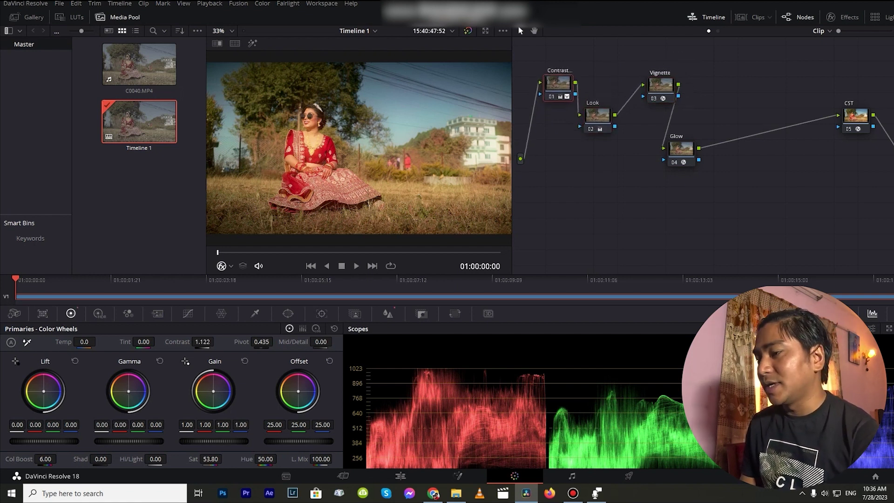
right_click(635, 193)
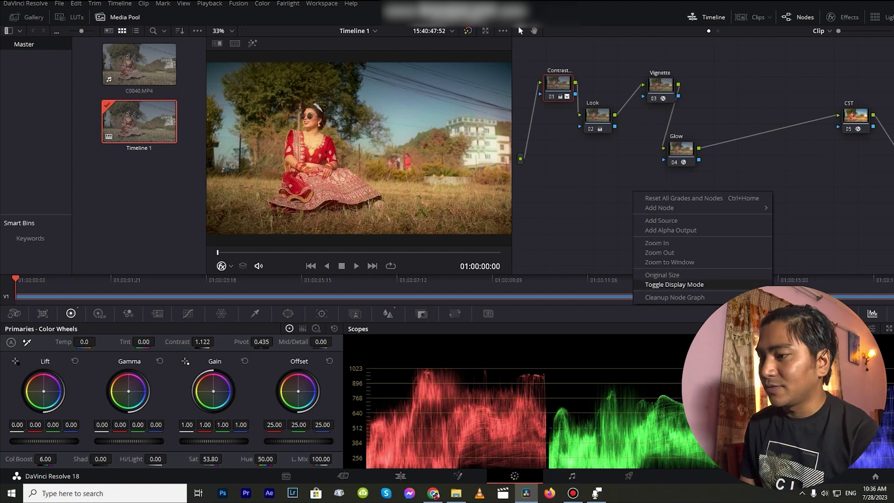
left_click(675, 297)
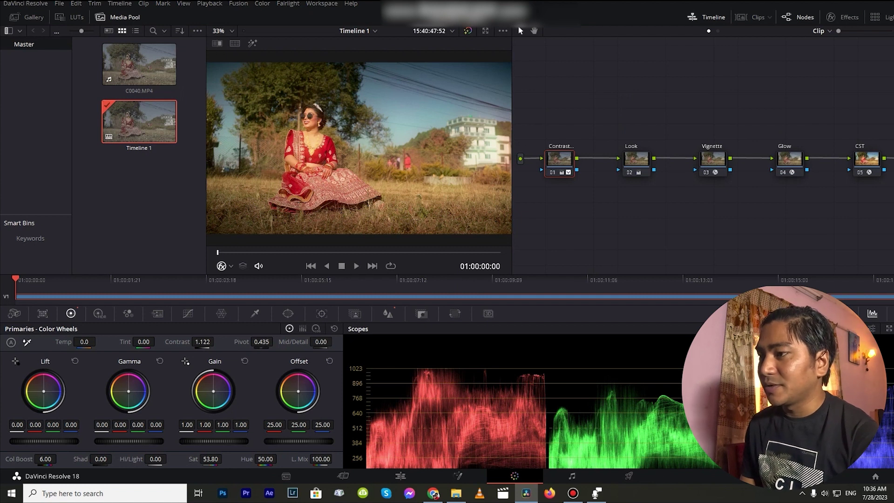
Step: Move the Look, Vignette and Glow nodes closer together and add a serial node directly after Glow
left_click_drag(637, 161, 620, 139)
left_click_drag(714, 161, 679, 167)
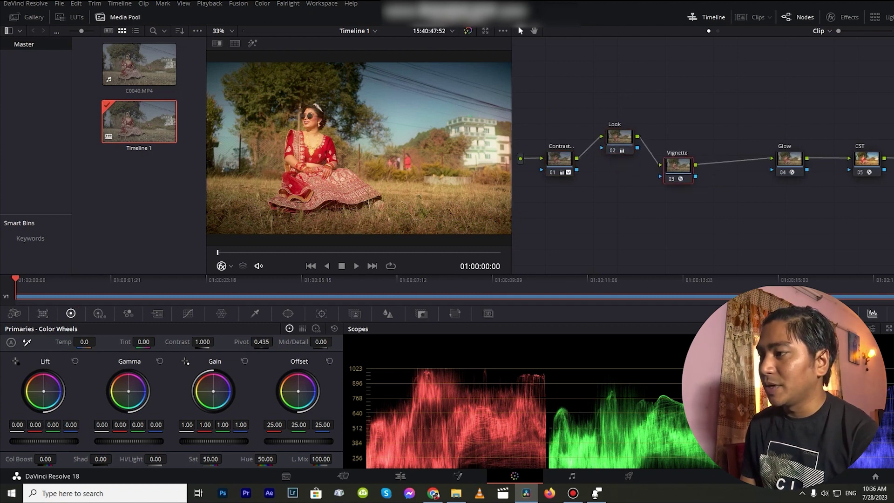
left_click_drag(790, 161, 726, 171)
right_click(727, 171)
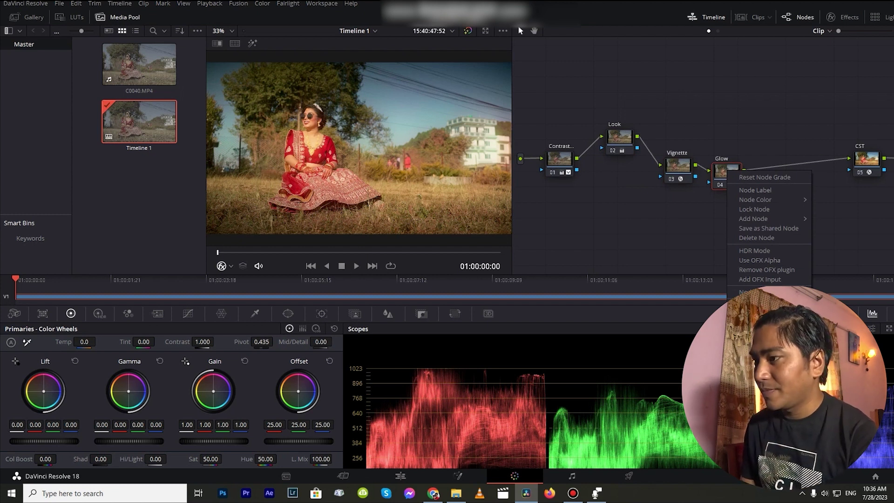
mouse_move(755, 199)
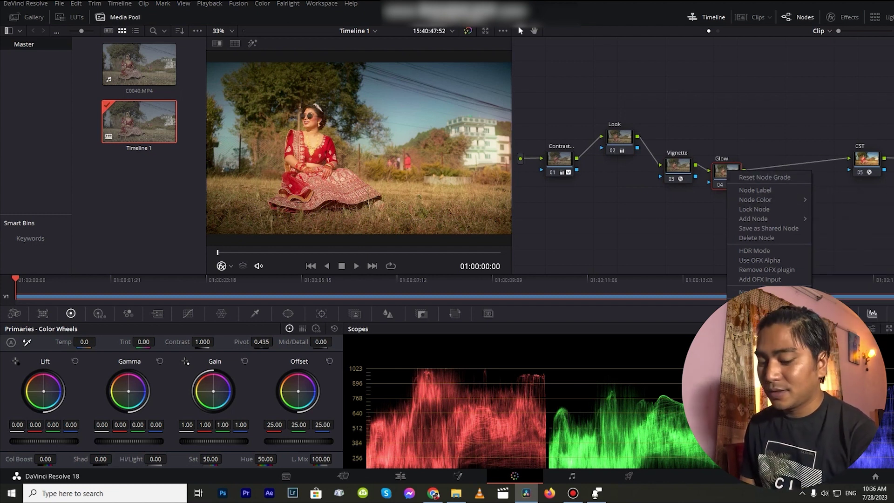
key("Escape")
key("alt+s")
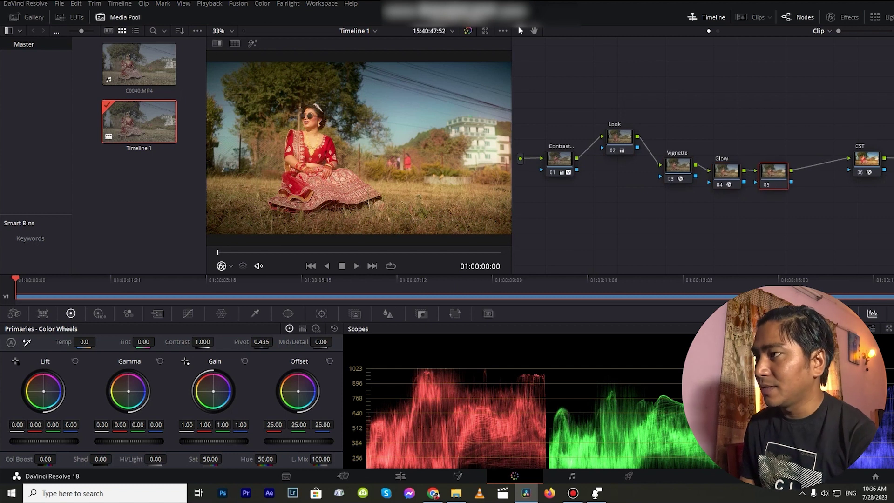
Step: Apply the Film Grain effect to node 05, placed above the Glow node, and delete the stray separate Film Grain node
left_click(843, 17)
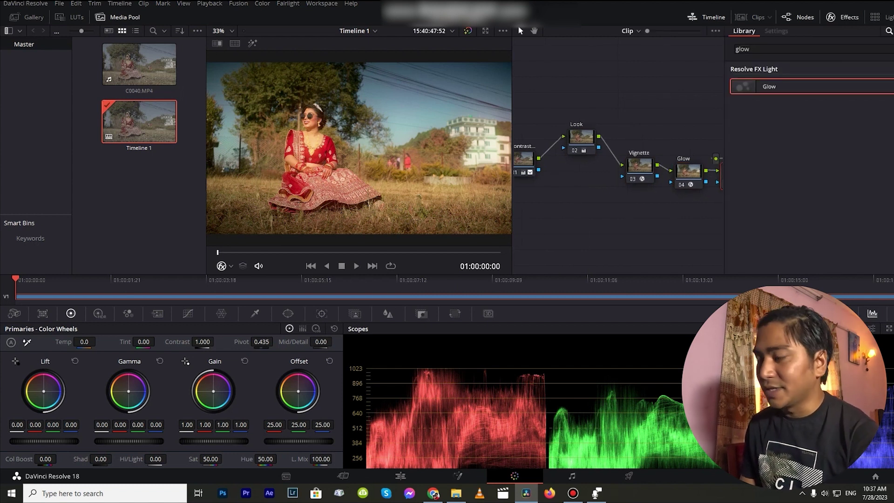
type("grain")
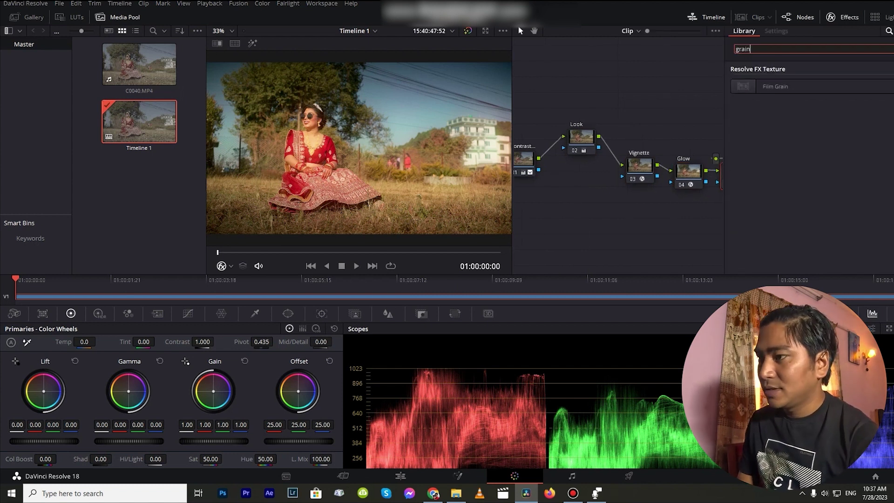
left_click_drag(776, 86, 712, 179)
left_click(831, 17)
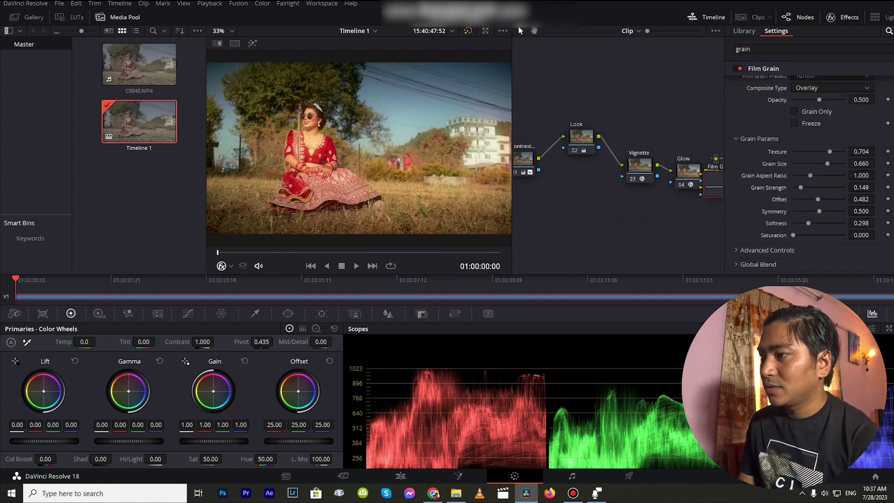
left_click_drag(768, 175, 786, 133)
key("Delete")
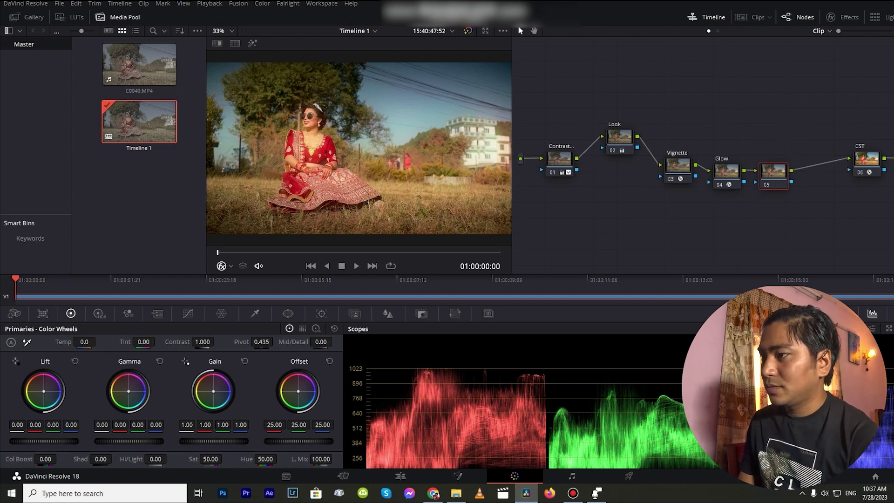
left_click_drag(774, 172, 701, 74)
left_click(831, 18)
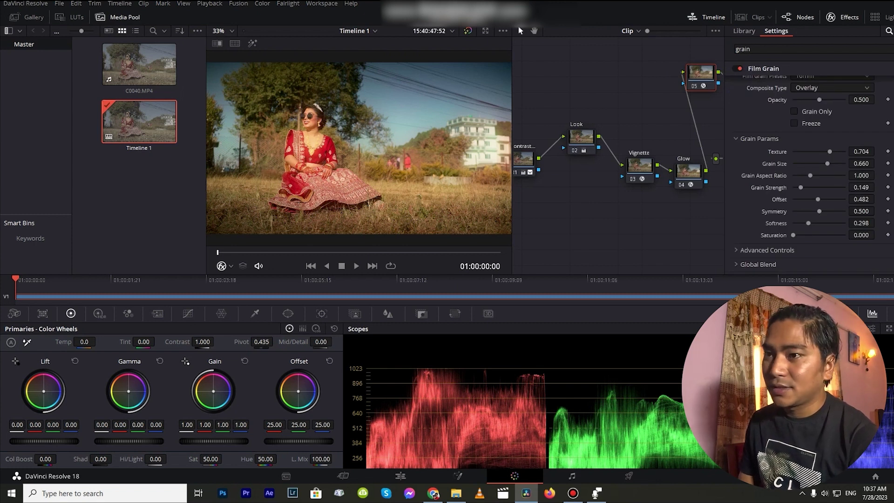
Step: Using a temporary Grain Only preview, set texture to 0.128, grain size 0.285, aspect ratio 1.518, strength 0.238, offset 0.321 and symmetry 0.532
left_click_drag(830, 151, 816, 176)
mouse_move(819, 199)
left_mouse_down()
mouse_move(800, 199)
mouse_move(809, 211)
mouse_move(794, 211)
mouse_move(820, 211)
left_mouse_up()
left_click(794, 112)
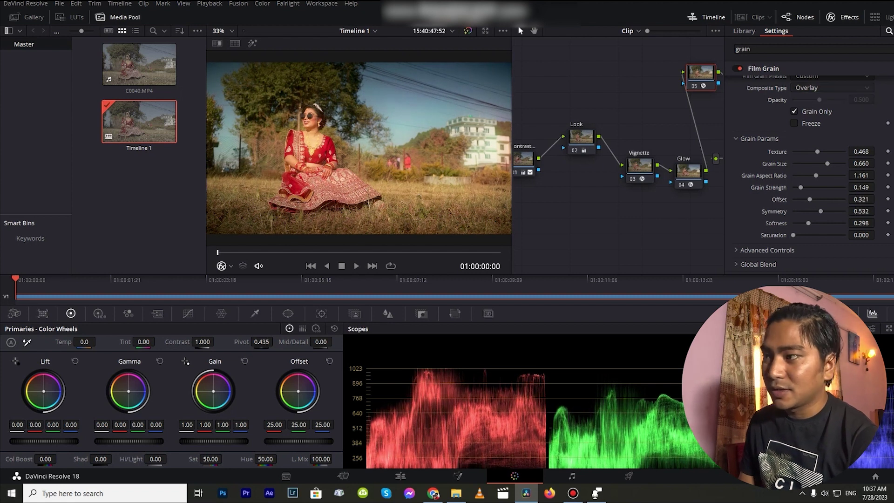
left_click_drag(818, 151, 806, 187)
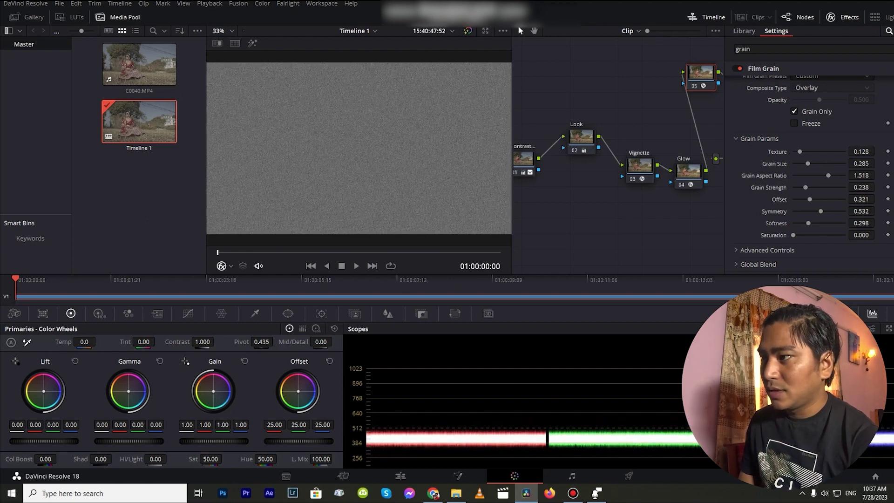
left_click(795, 111)
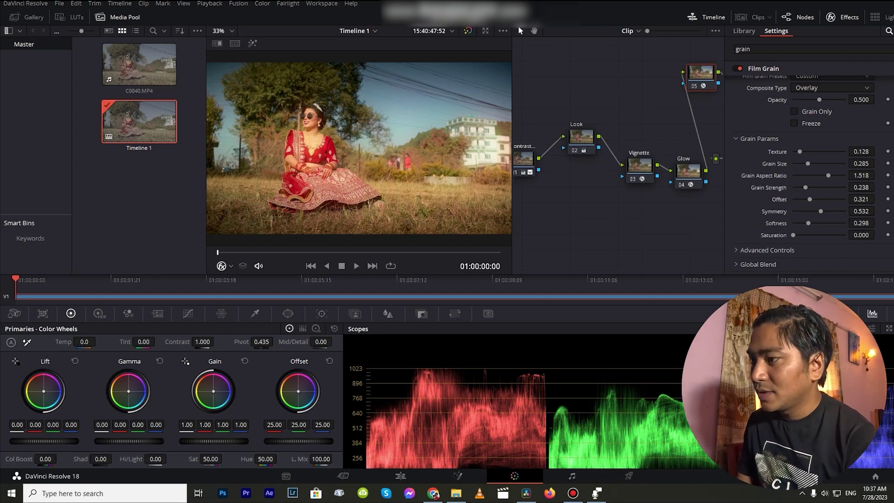
Step: Refine the film grain: global blend 0.642, opacity 0.349, texture 0.147, grain size 0.128, aspect ratio 0.762, symmetry 0.285, softness 0.175 and saturation 0.009
left_click(758, 265)
scroll(764, 252, "down", 1)
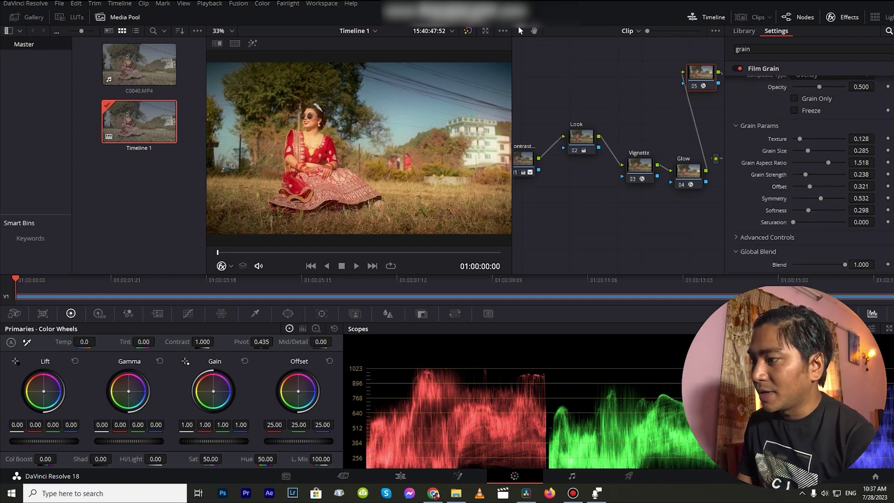
left_click_drag(845, 264, 827, 264)
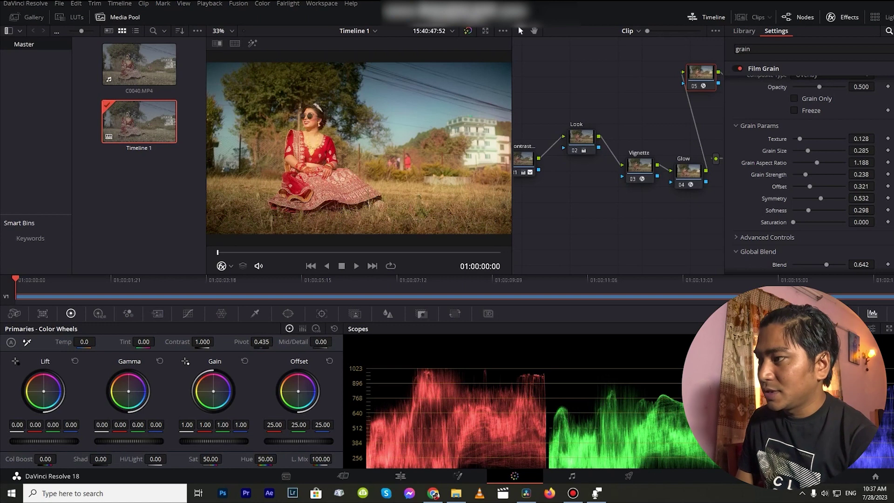
left_click_drag(817, 162, 802, 163)
left_click_drag(819, 87, 812, 87)
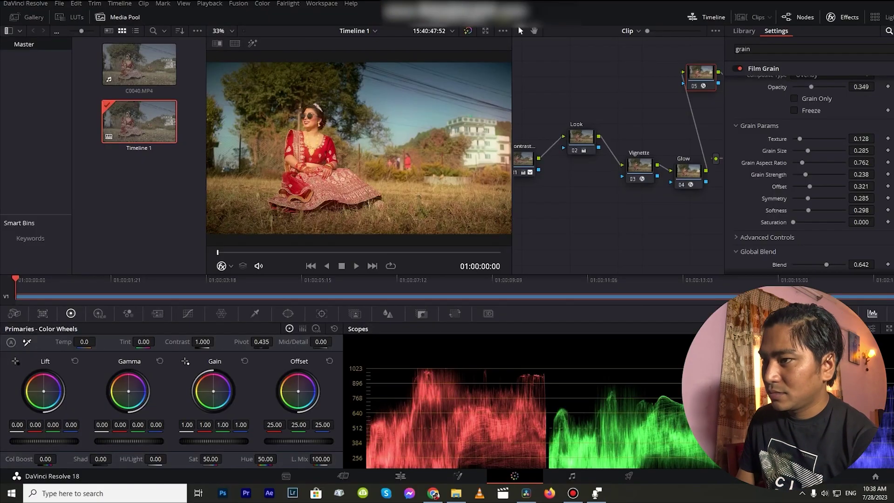
left_click_drag(811, 139, 804, 139)
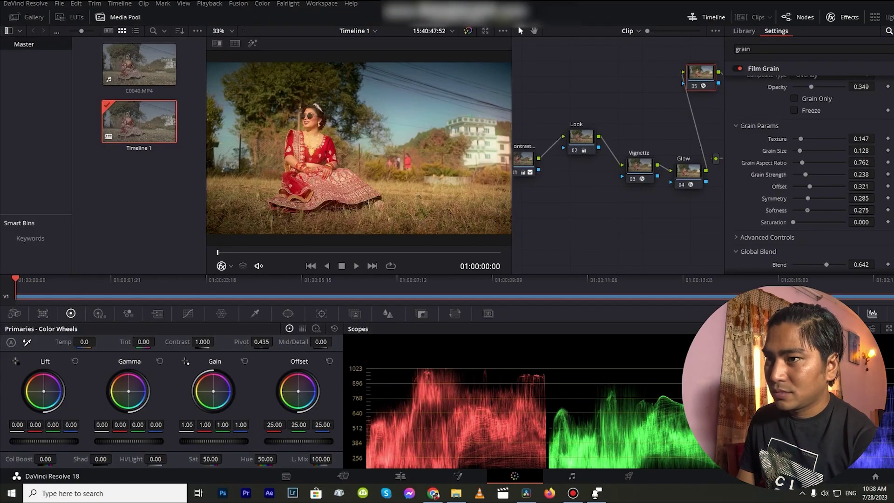
left_click_drag(808, 210, 796, 222)
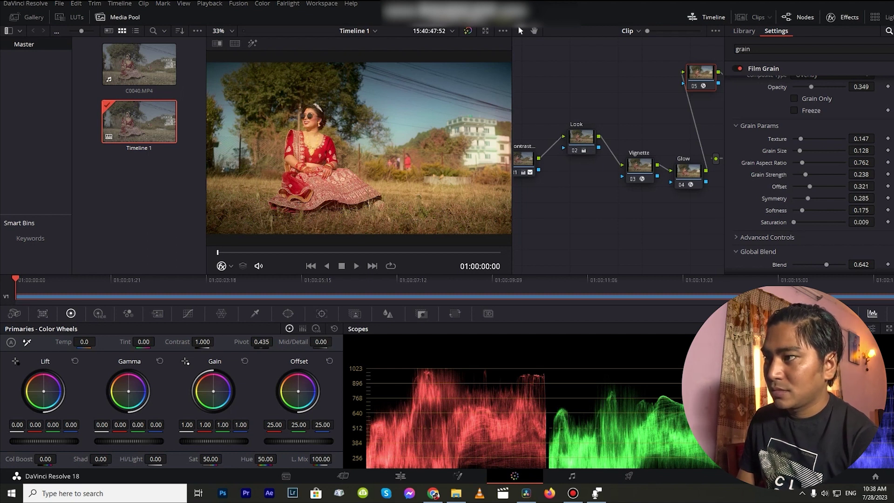
Step: Label node 05 as Grain and straighten the node chain with Cleanup Node Graph
left_click(844, 17)
right_click(733, 70)
left_click(760, 88)
type("G")
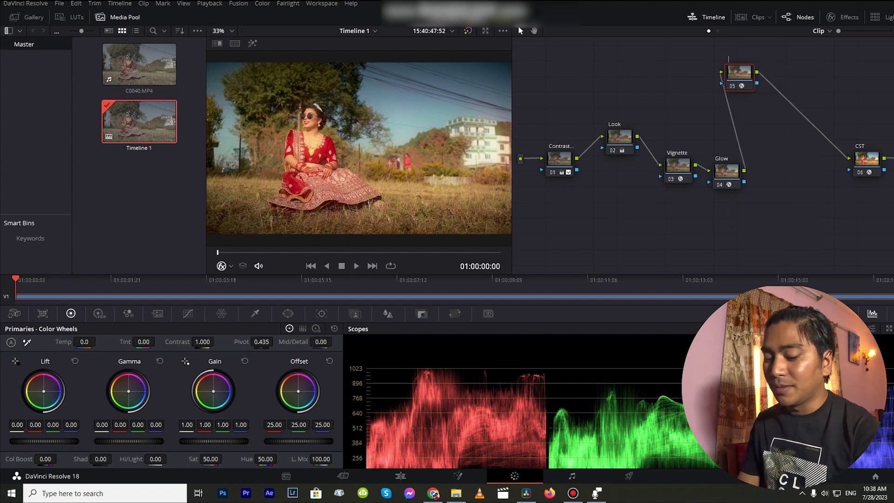
type("rainm")
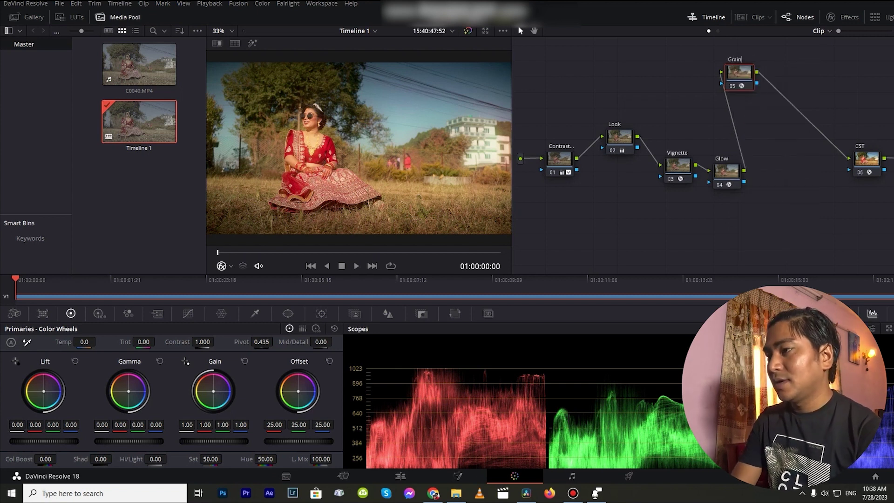
key("Return")
right_click(607, 174)
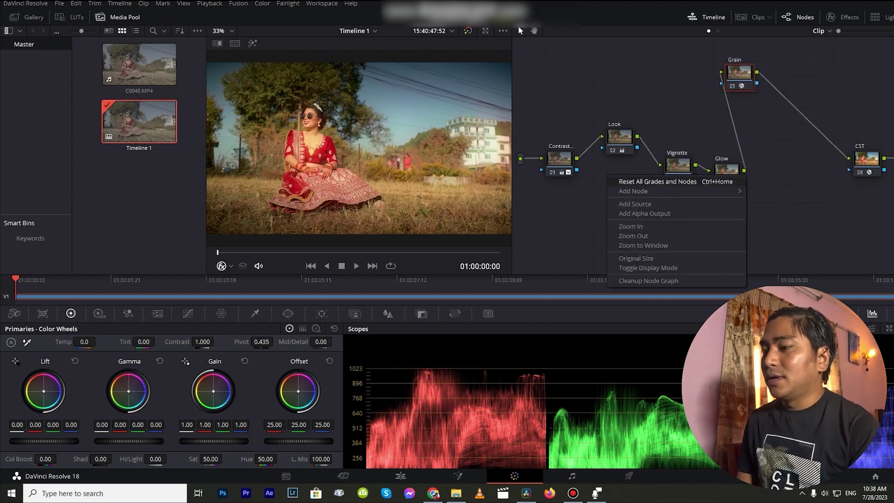
left_click(643, 281)
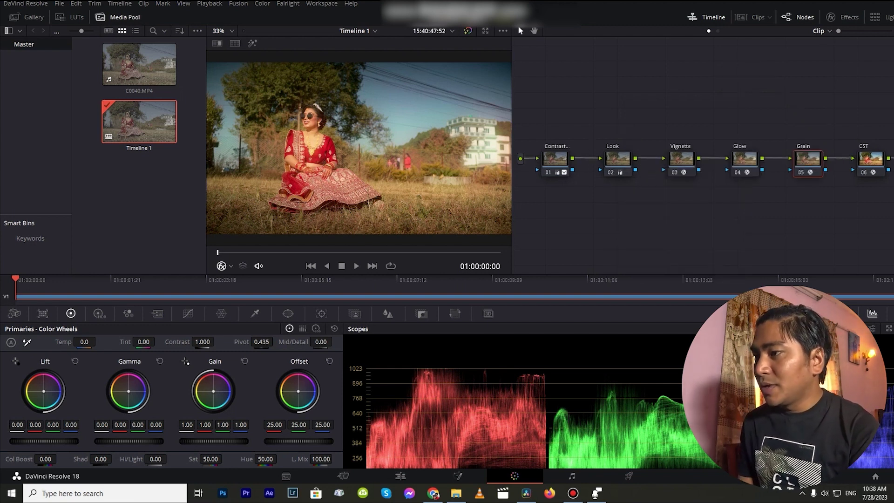
Step: Move the Vignette node above the chain and switch it off and on repeatedly to compare its effect on the picture
left_click_drag(681, 159, 678, 130)
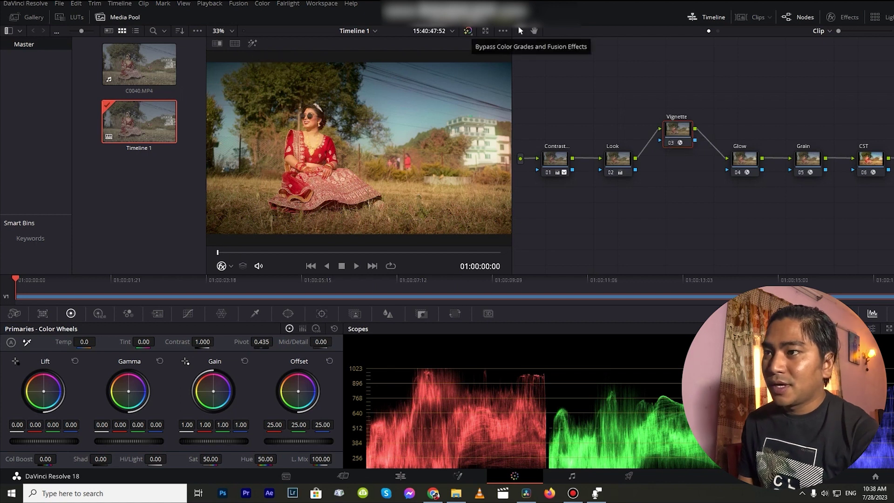
left_click(468, 30)
key("shift+d")
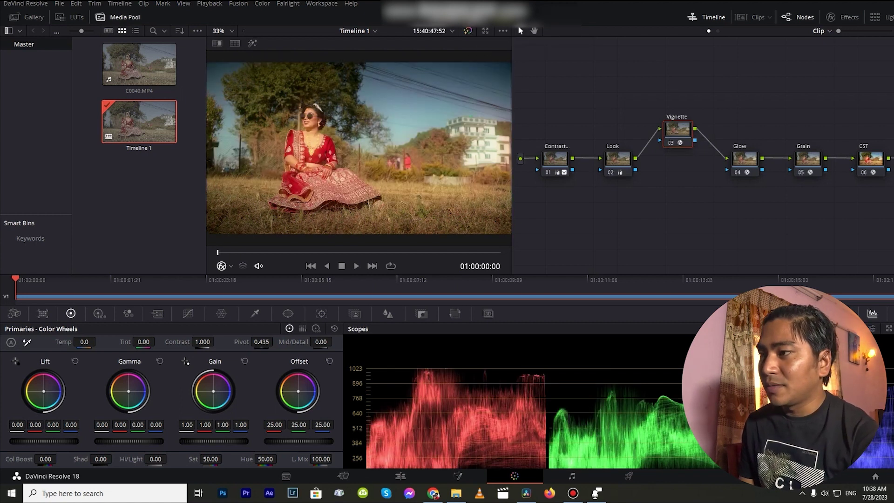
key("ctrl+d")
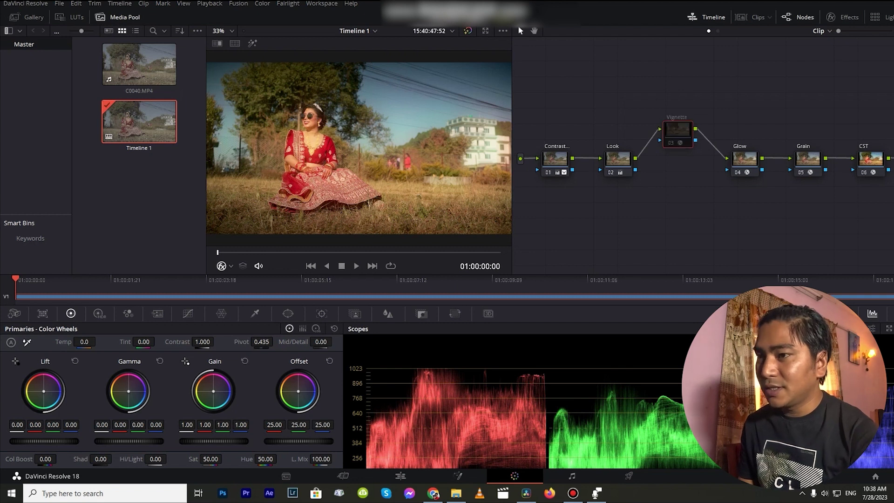
key("ctrl+d")
key("ctrl+d")
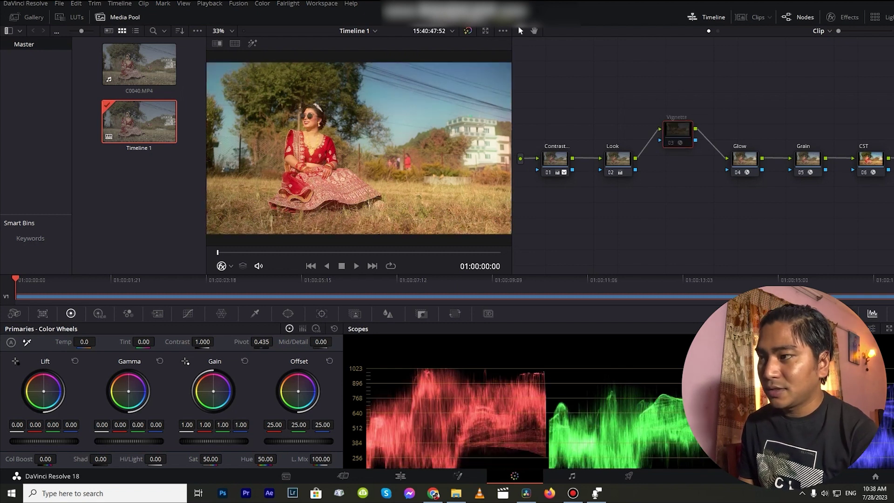
key("ctrl+d")
key("ctrl+d")
key("ctrl+d")
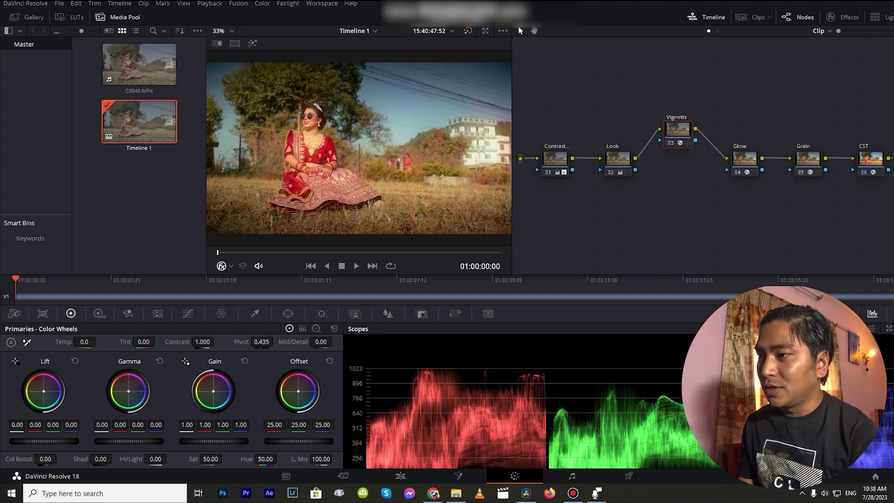
Step: Switch the Look, Contrast, Glow and Grain nodes off and on one at a time to compare each contribution
left_click(618, 159)
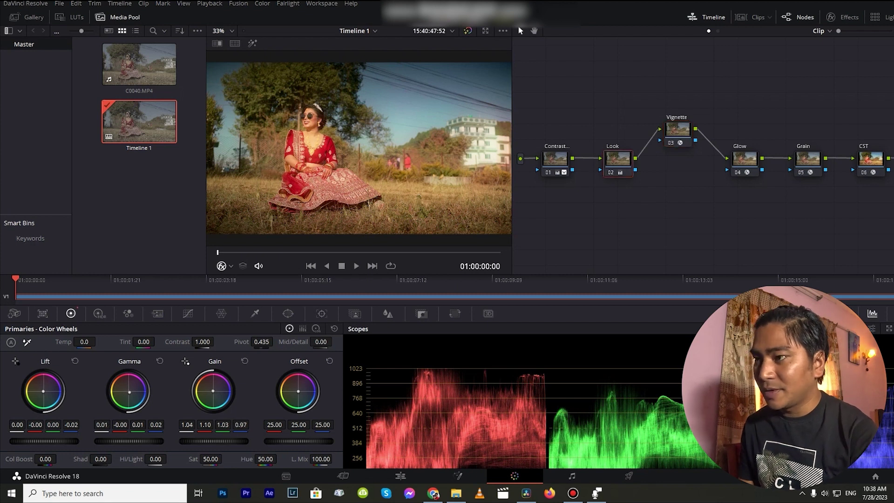
key("ctrl+d")
key("ctrl+d")
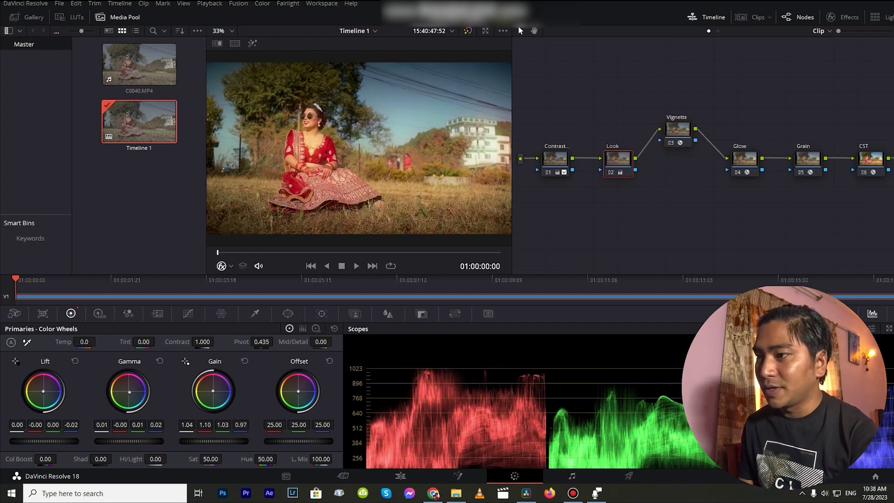
left_click(555, 160)
key("ctrl+d")
key("ctrl+d")
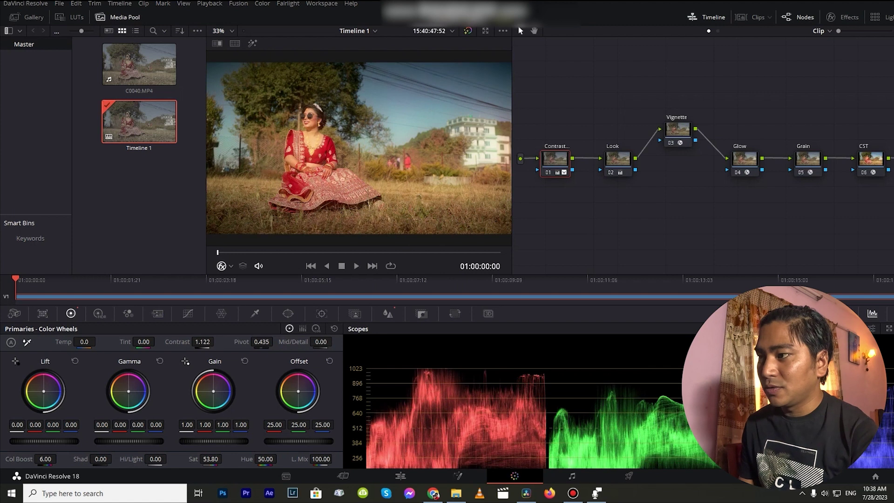
left_click(745, 160)
key("ctrl+d")
key("ctrl+d")
left_click(808, 160)
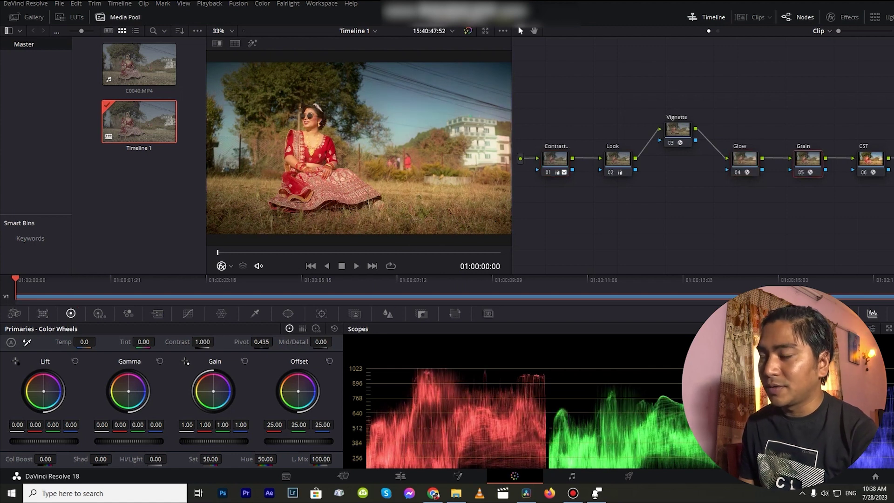
key("ctrl+d")
key("ctrl+d")
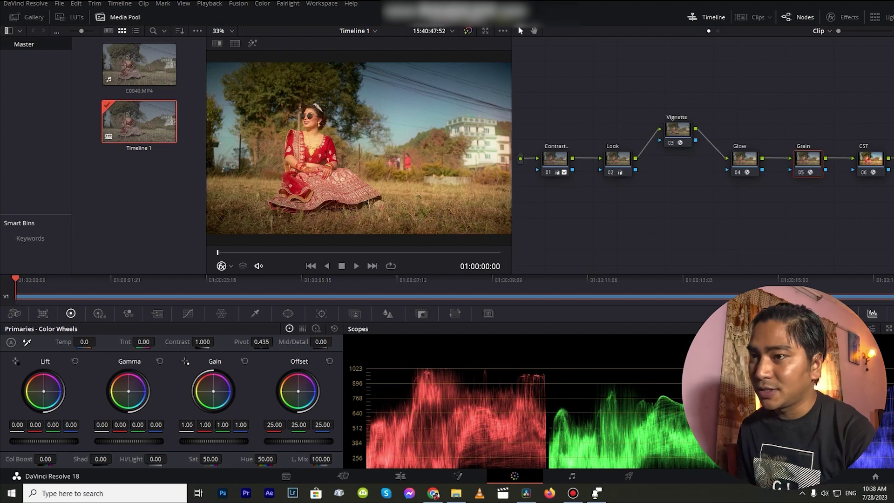
Step: Compare the original log image with the full grade by disabling and re-enabling all nodes, including in a full-screen view
key("alt+d")
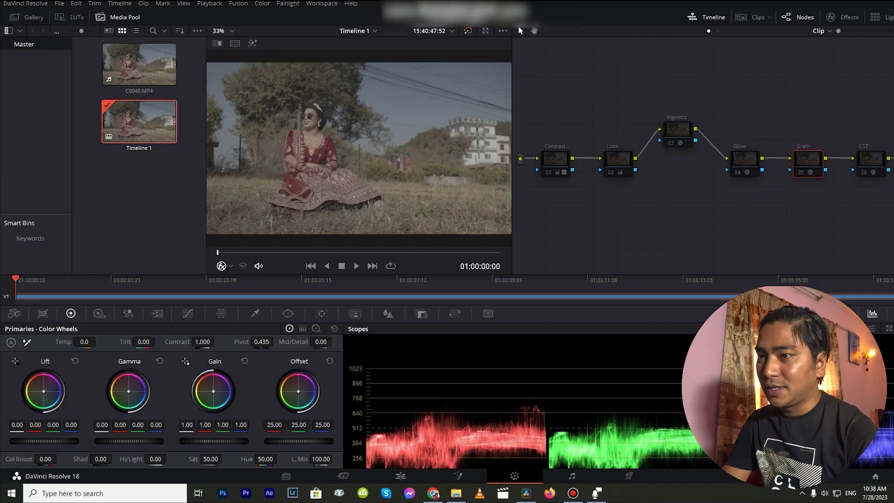
key("alt+d")
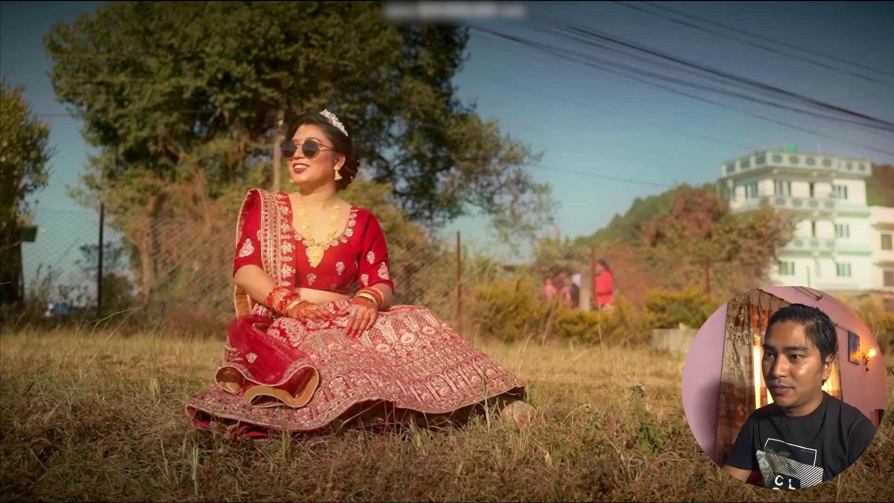
key("alt+d")
key("alt+d")
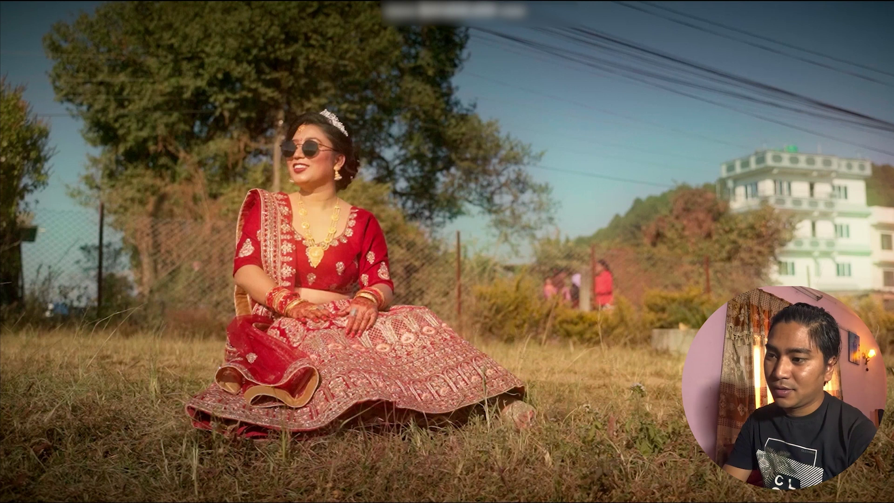
key("alt+d")
key("alt+d")
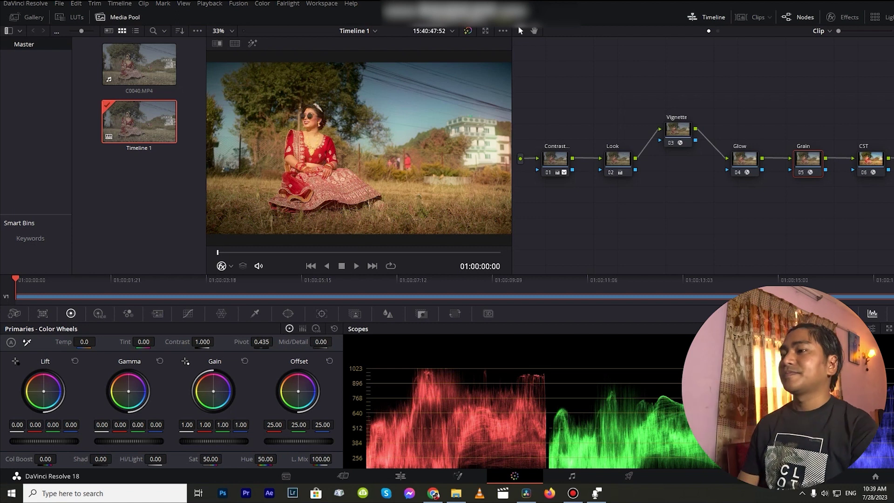
Step: Bring the raised Vignette node back into line with Cleanup Node Graph
right_click(672, 194)
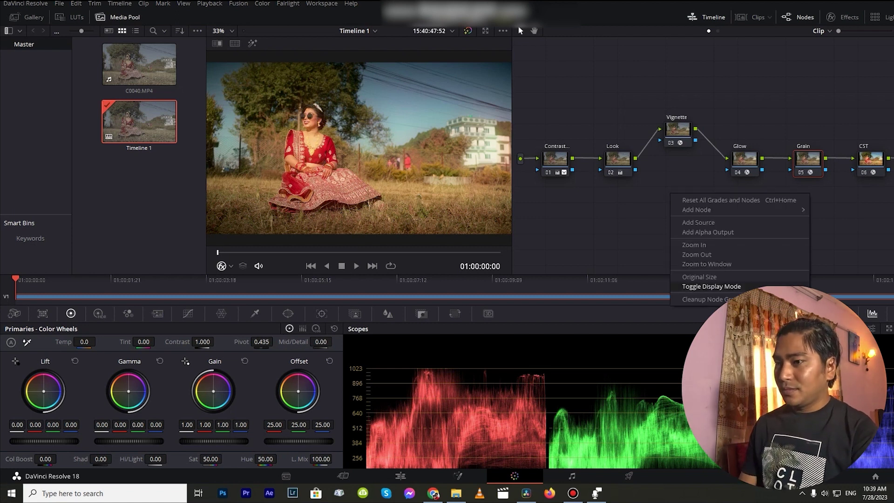
left_click(699, 299)
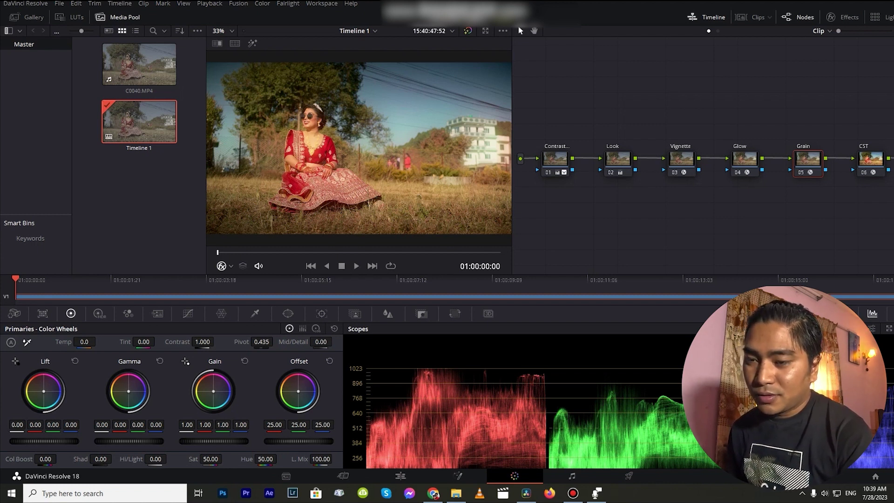
Step: Examine the grading palettes, including Color Warper, Color Match, the HSL Qualifier, Window and RGB Mixer
left_click(188, 314)
left_click(222, 313)
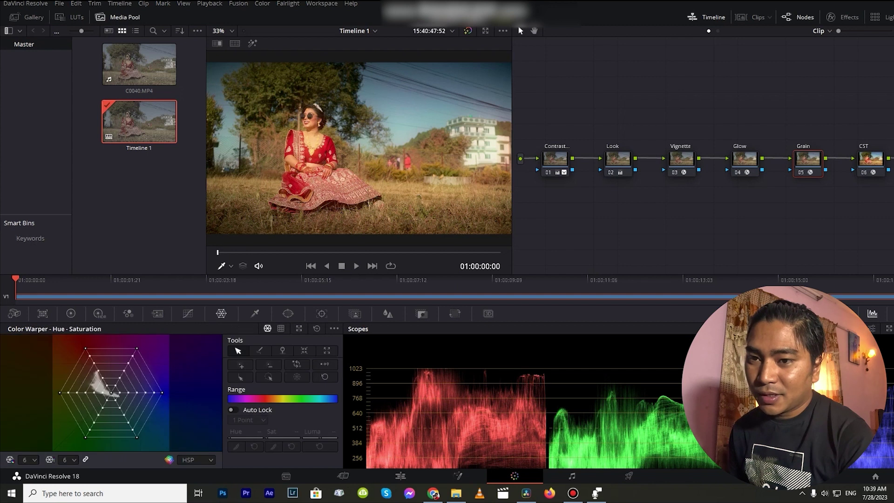
left_click(42, 314)
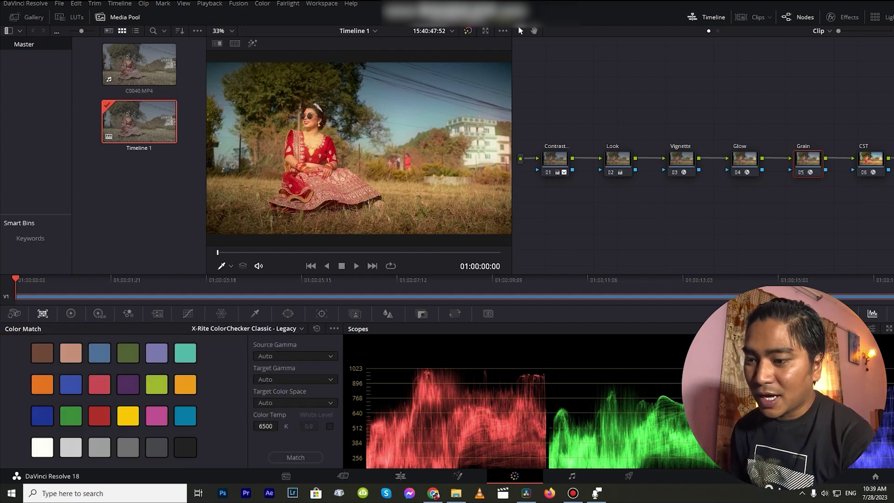
left_click(221, 313)
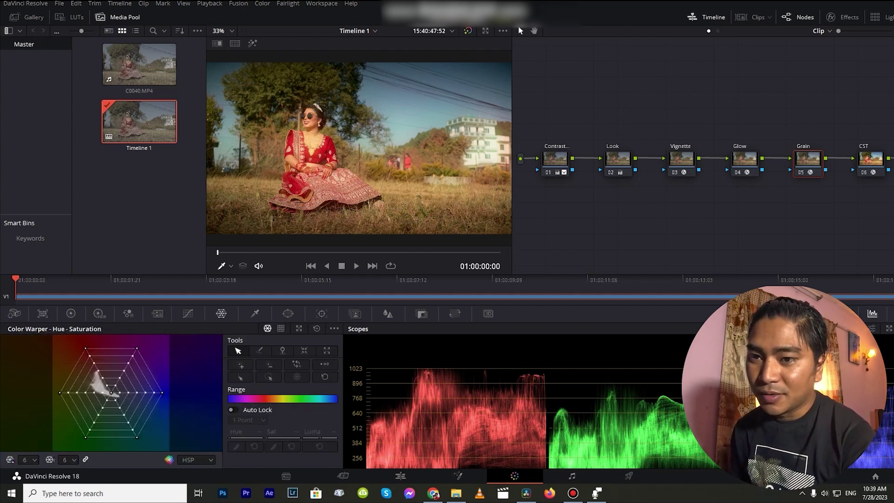
left_click(43, 313)
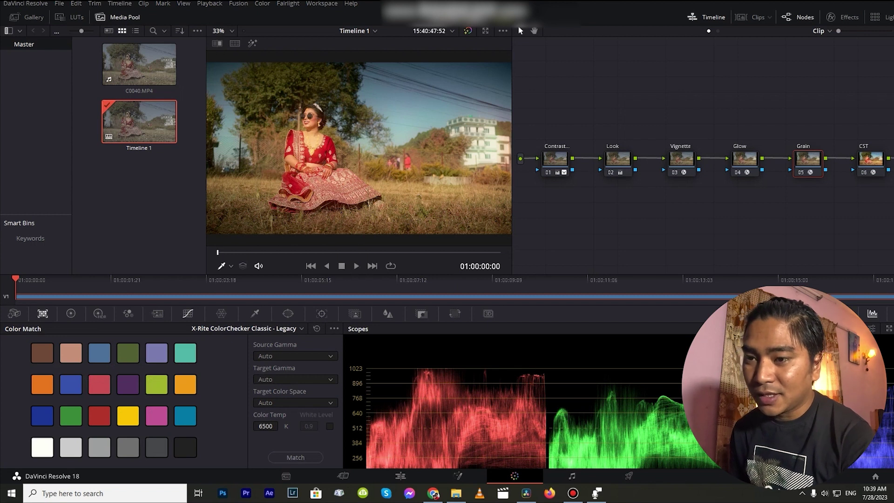
left_click(187, 313)
left_click(221, 313)
left_click(255, 314)
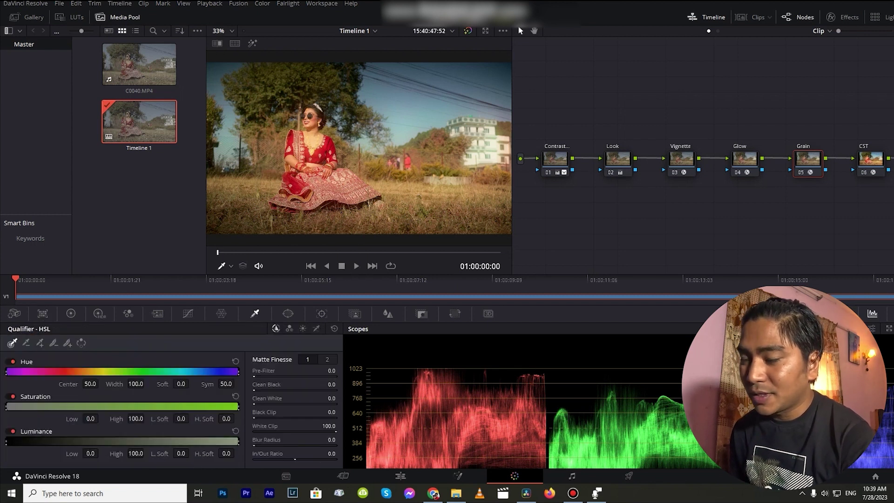
left_click(288, 313)
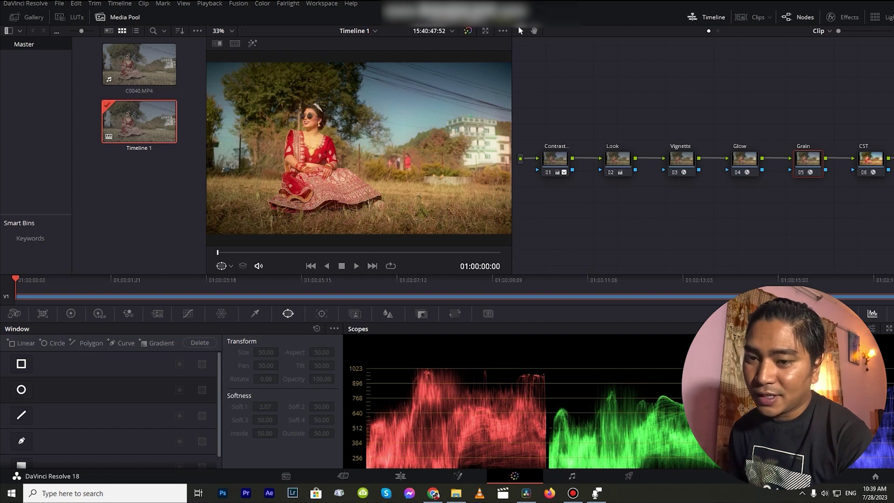
scroll(110, 410, "down", 2)
scroll(110, 410, "up", 2)
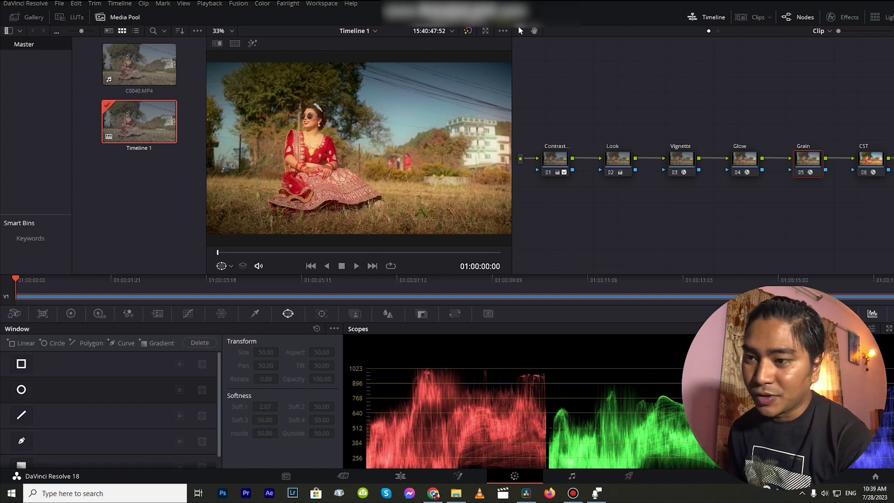
left_click(321, 313)
left_click(222, 314)
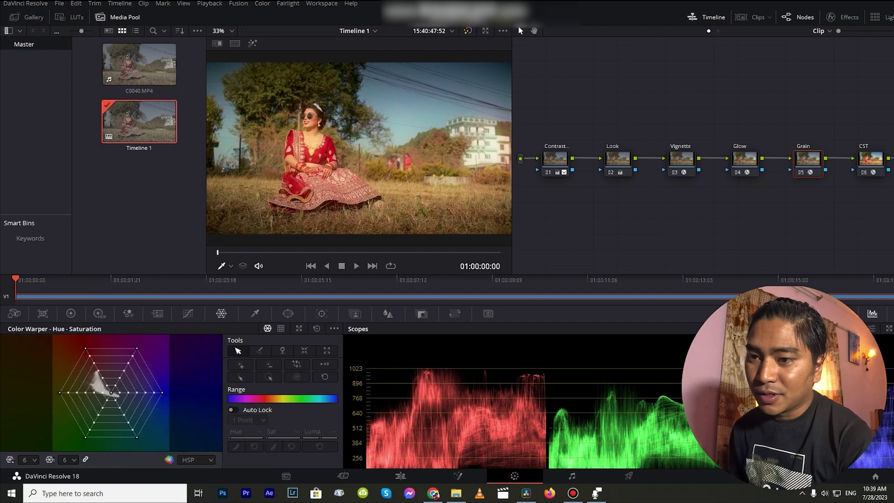
left_click(187, 314)
left_click(158, 313)
left_click(128, 313)
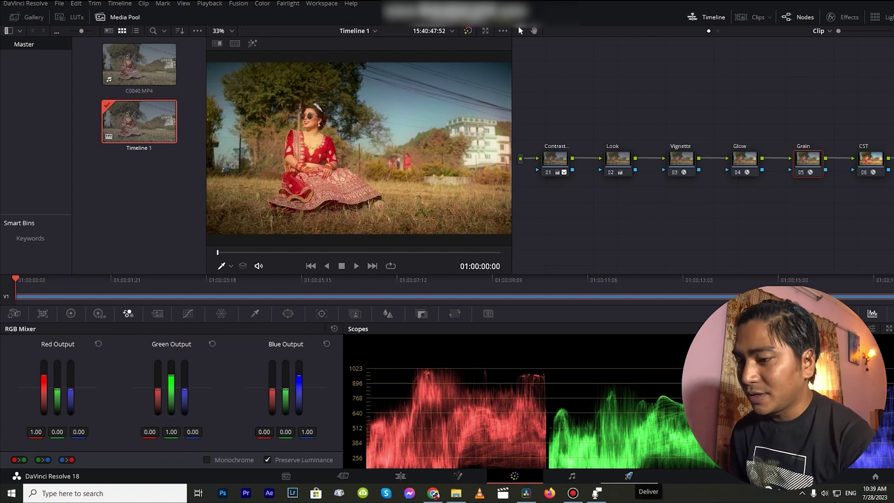
Step: Open the Deliver page and set the Custom Export video format to MP4
left_click(629, 475)
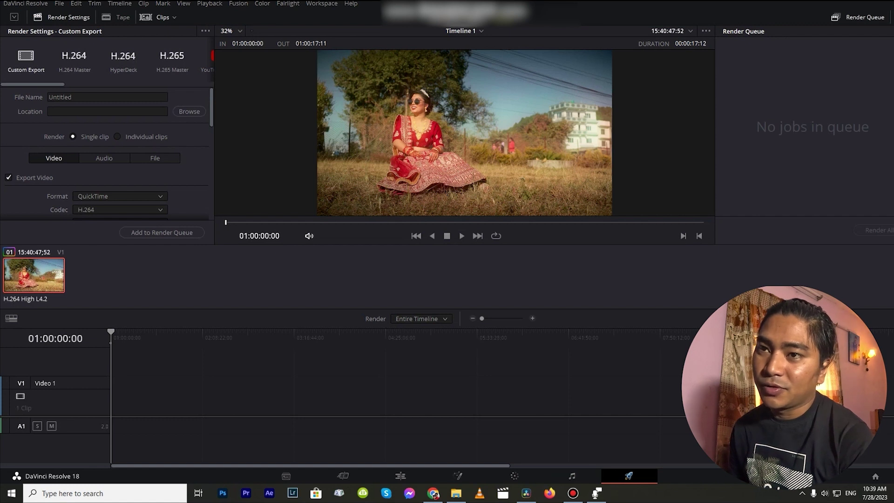
scroll(106, 61, "right", 3)
scroll(107, 60, "right", 5)
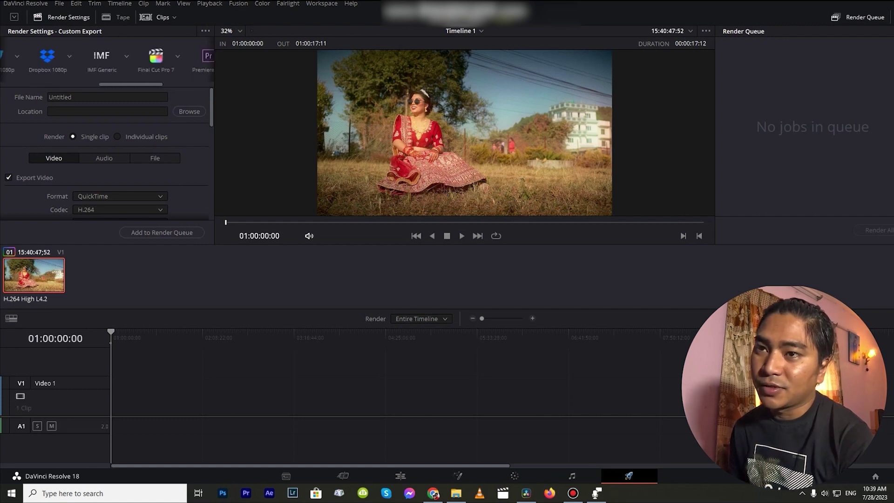
scroll(106, 61, "left", 8)
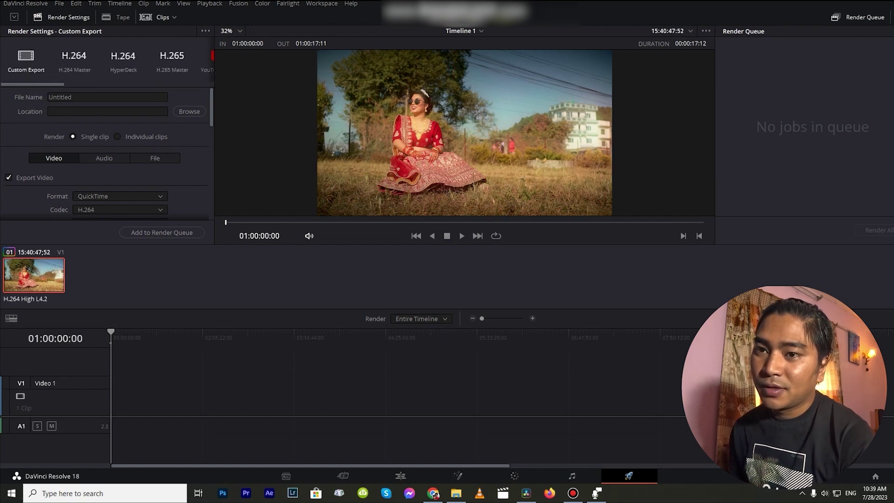
scroll(107, 154, "down", 5)
scroll(106, 154, "up", 5)
scroll(106, 154, "down", 2)
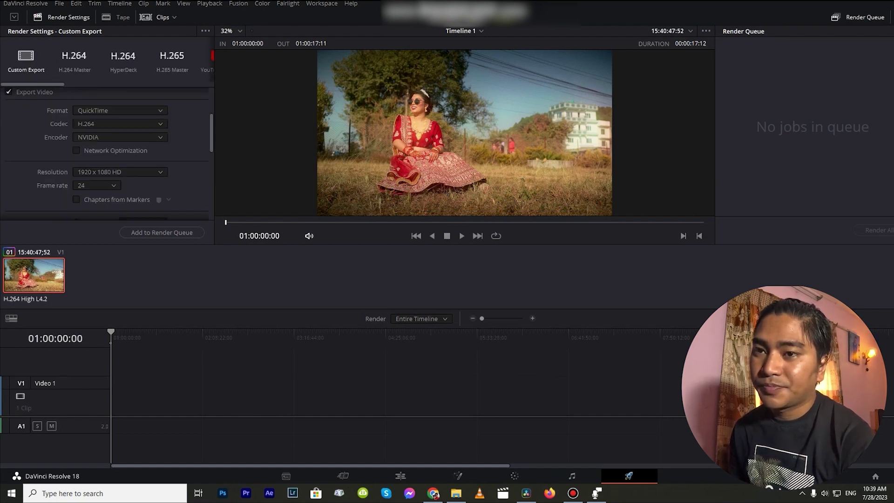
left_click(120, 110)
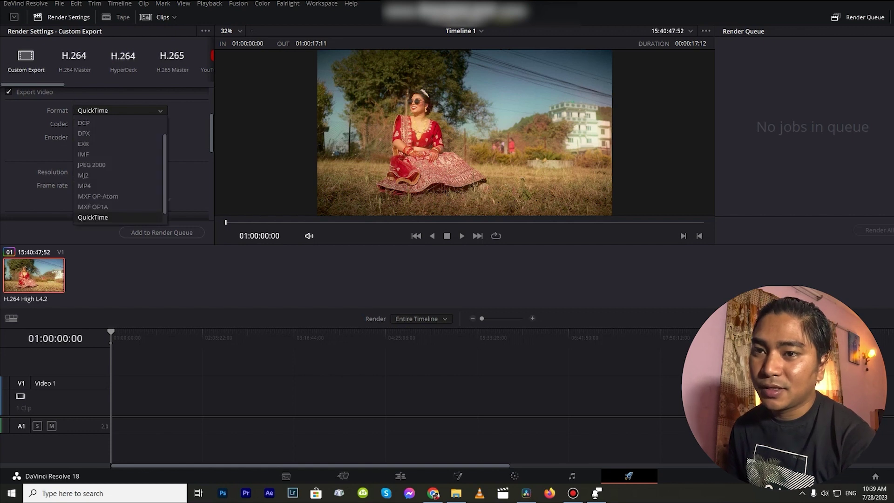
left_click(117, 186)
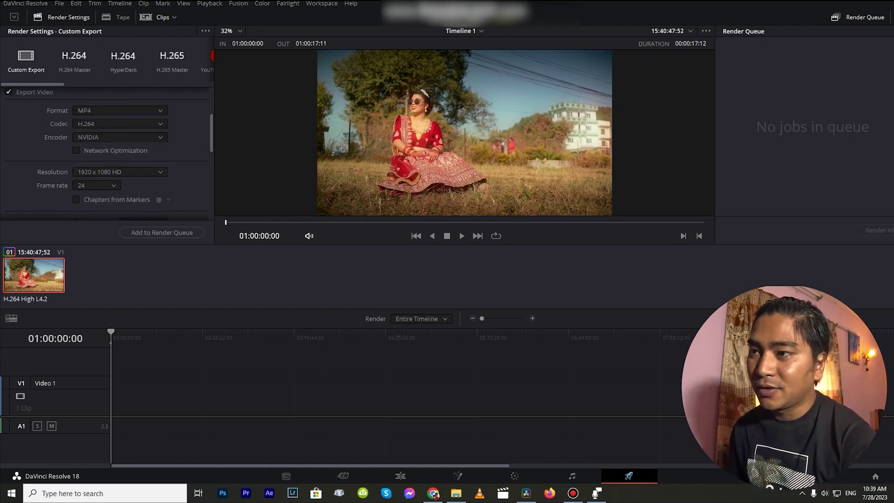
Step: Name the export file Color Grading Tutorial
scroll(107, 154, "up", 2)
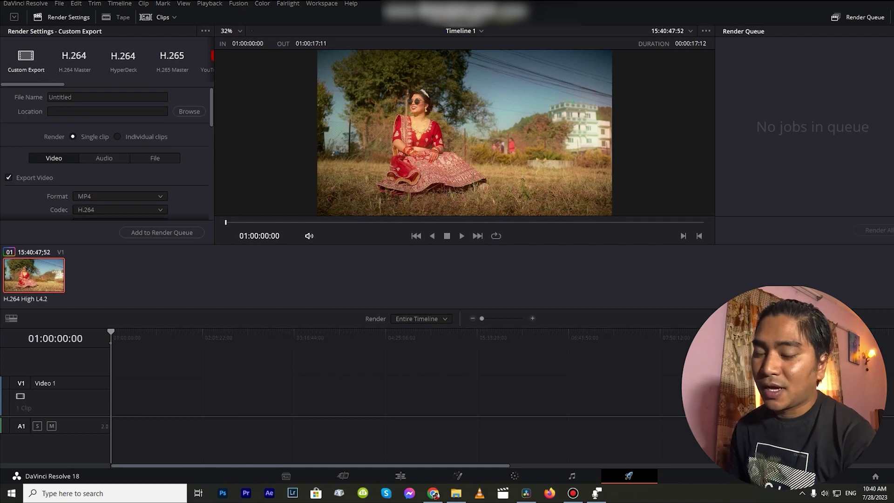
double_click(61, 97)
type("Color")
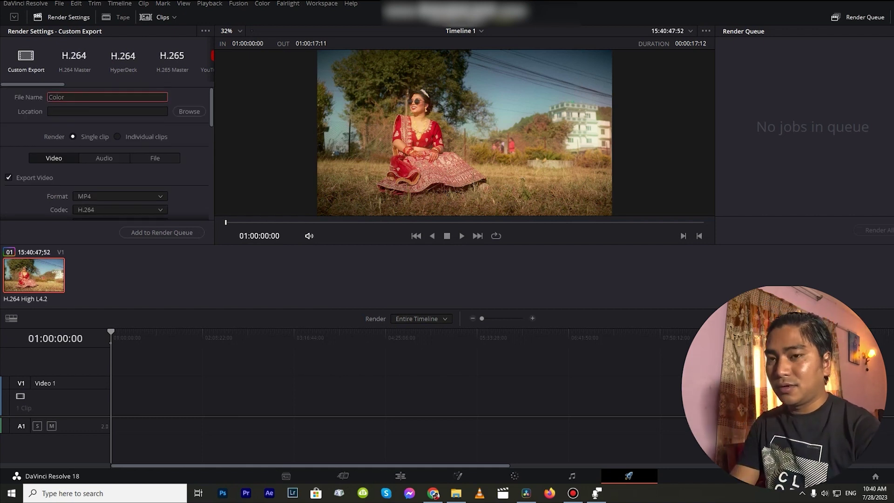
type(" Grading")
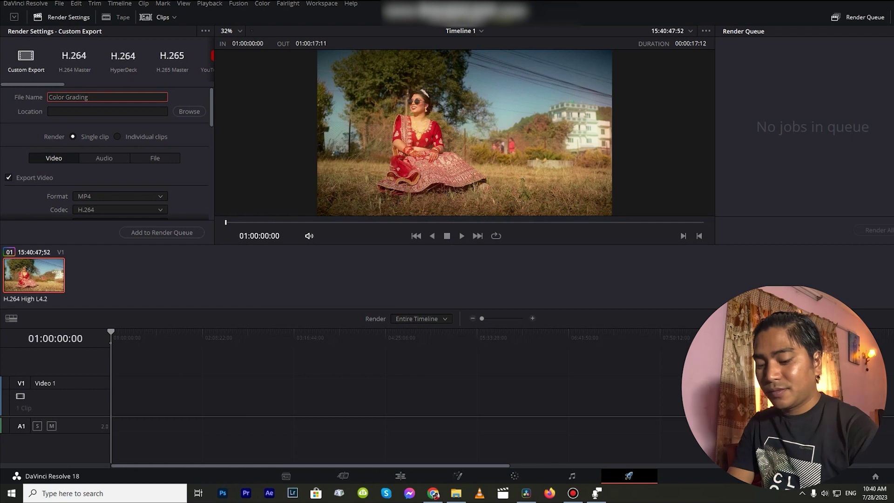
type(" Sam")
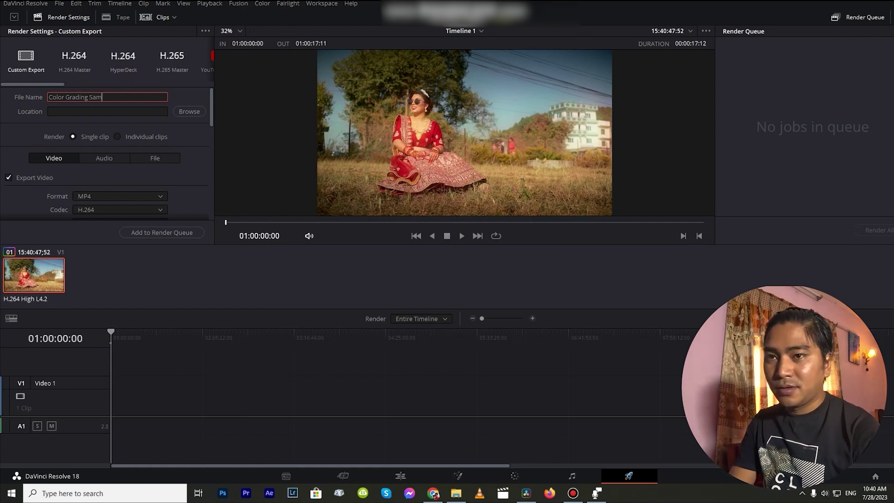
key("BackSpace")
key("BackSpace")
key("BackSpace")
type("Tuto")
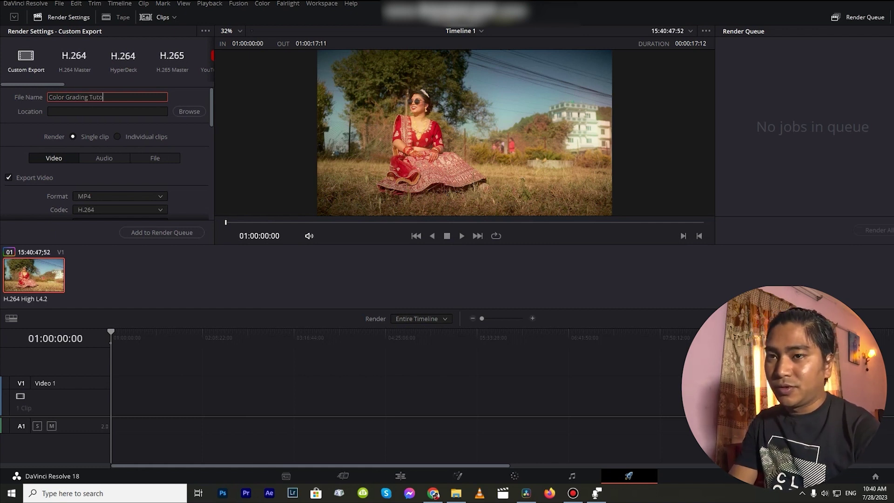
type("rial")
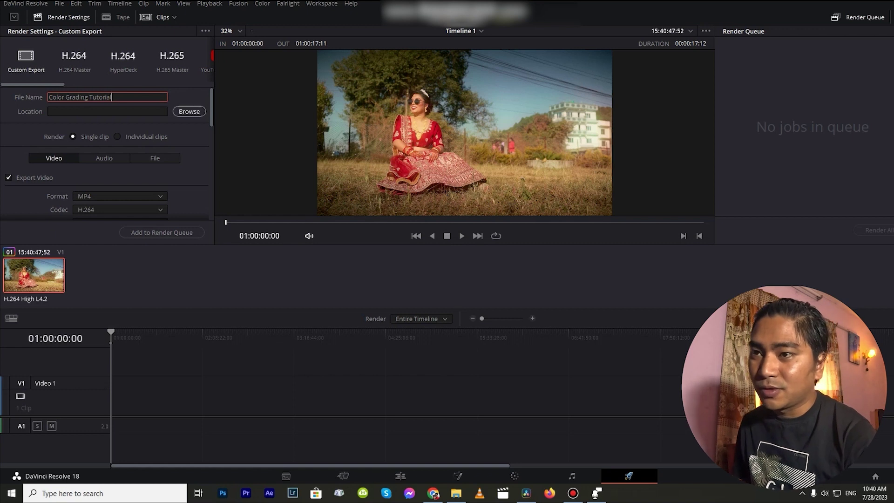
Step: Set the export destination to the root of the HDD-BACKUP (E:) drive
left_click(189, 111)
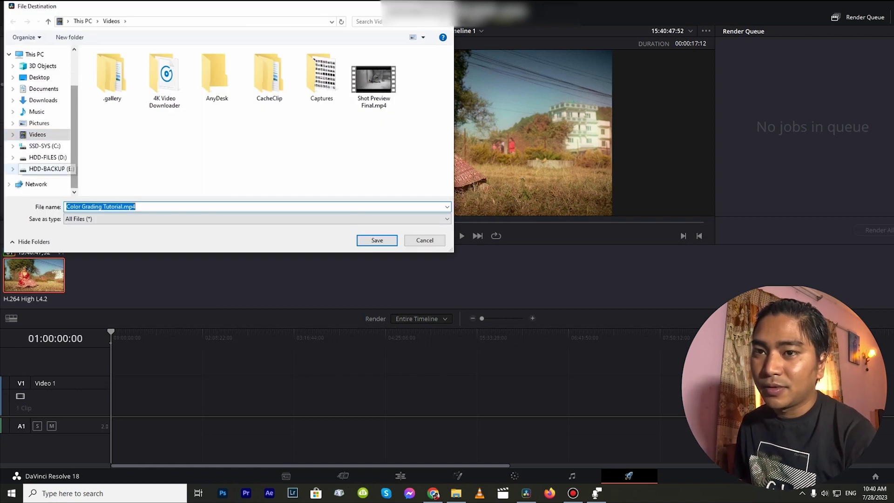
left_click(47, 169)
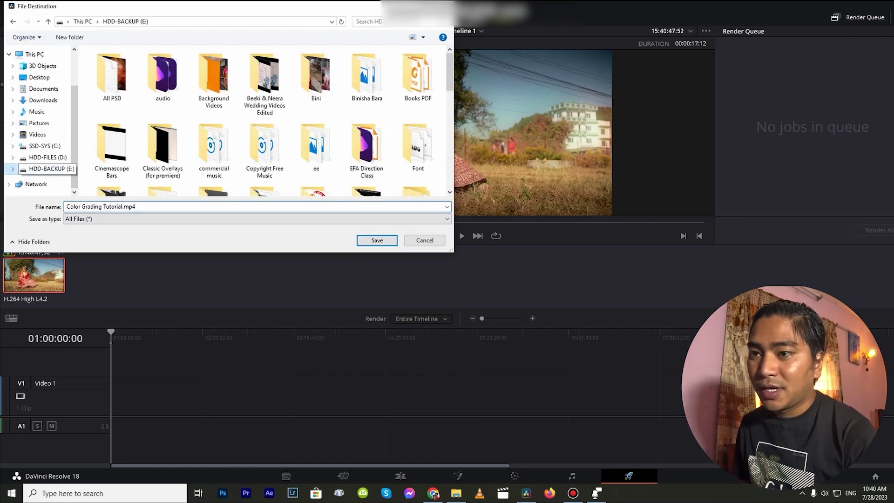
scroll(368, 166, "down", 5)
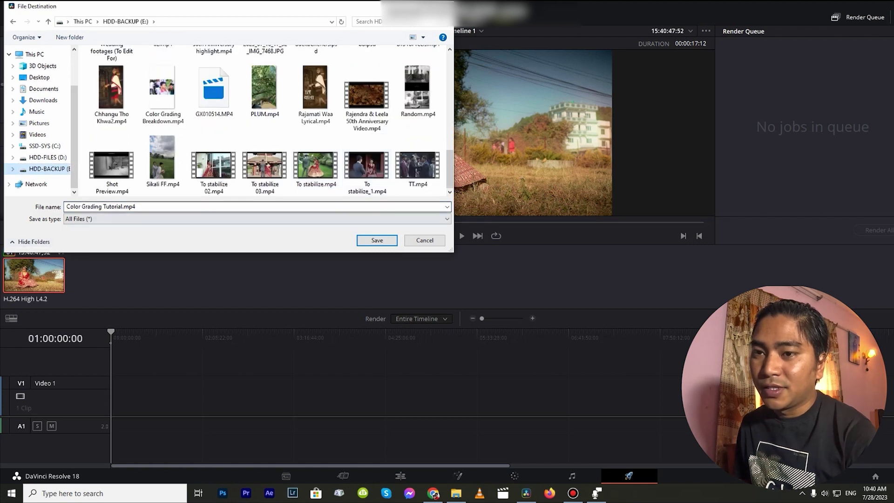
key("Return")
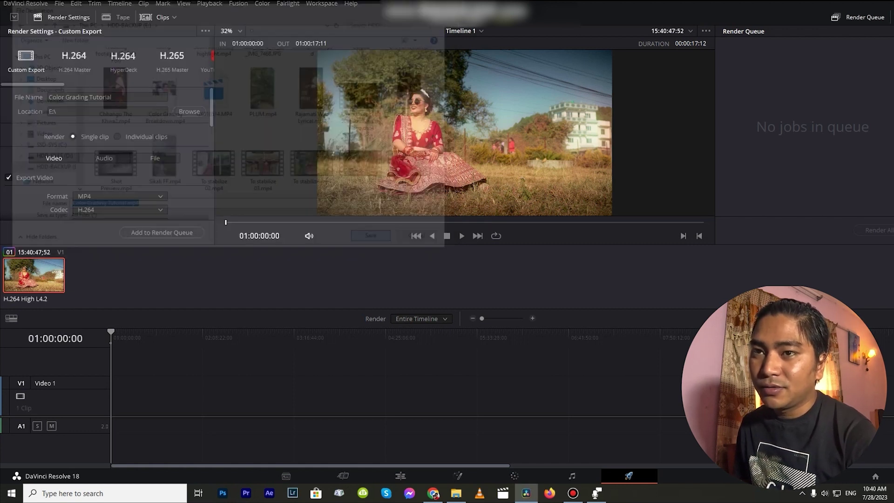
Step: Add the timeline export to the render queue and start rendering it
scroll(104, 158, "down", 15)
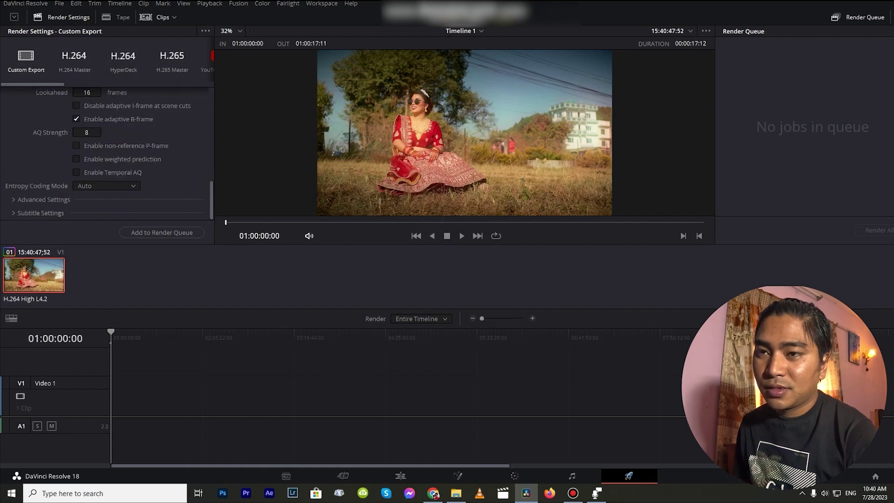
left_click(162, 233)
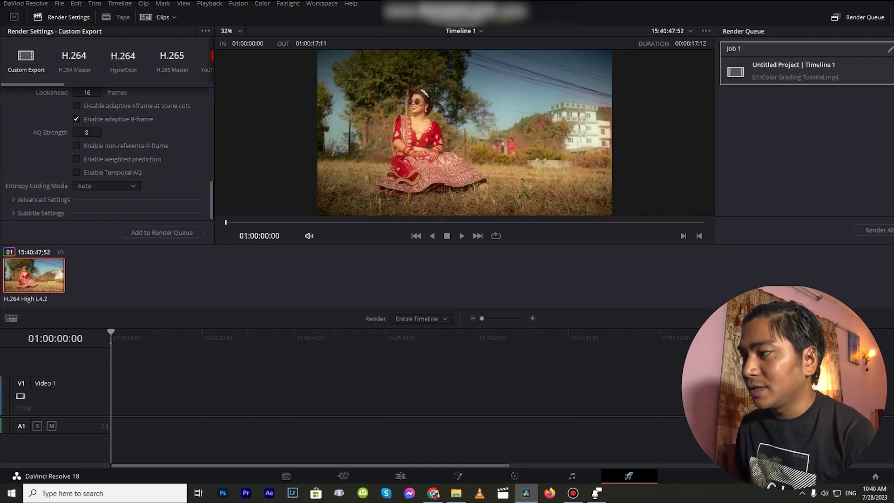
left_click(873, 231)
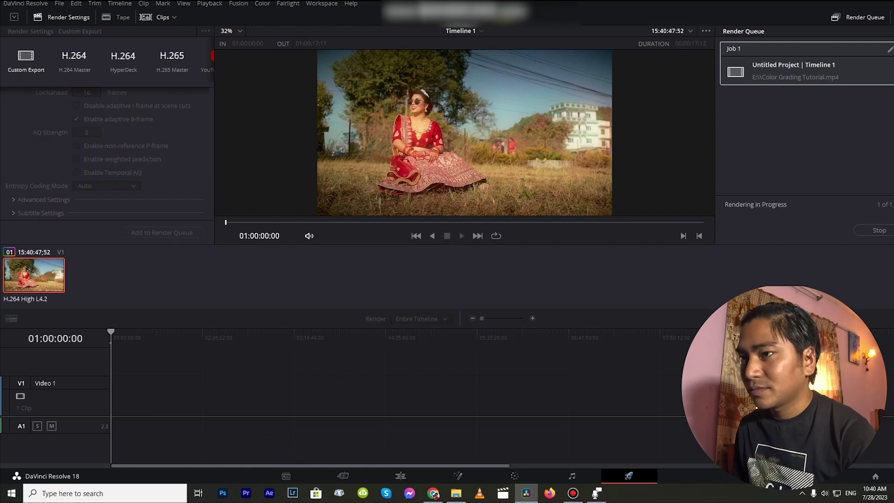